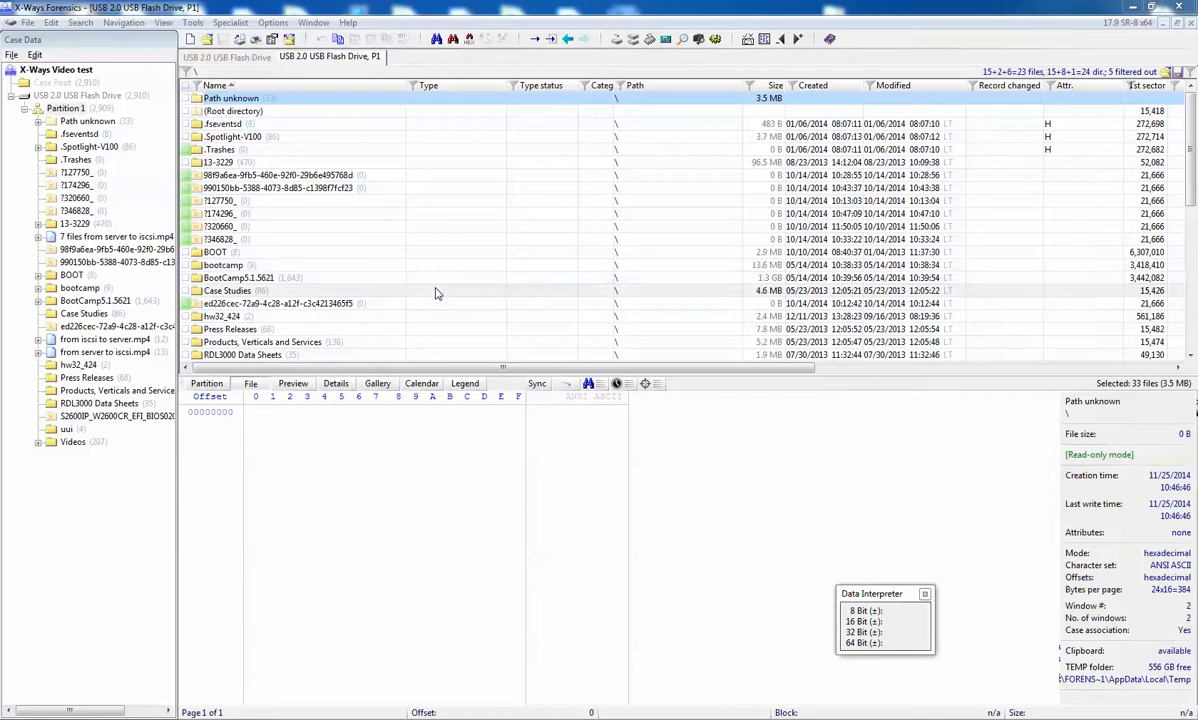
Step: Load the report table list from C4All report tables.txt into the report table associations of the ed226cec directory
right_click(312, 308)
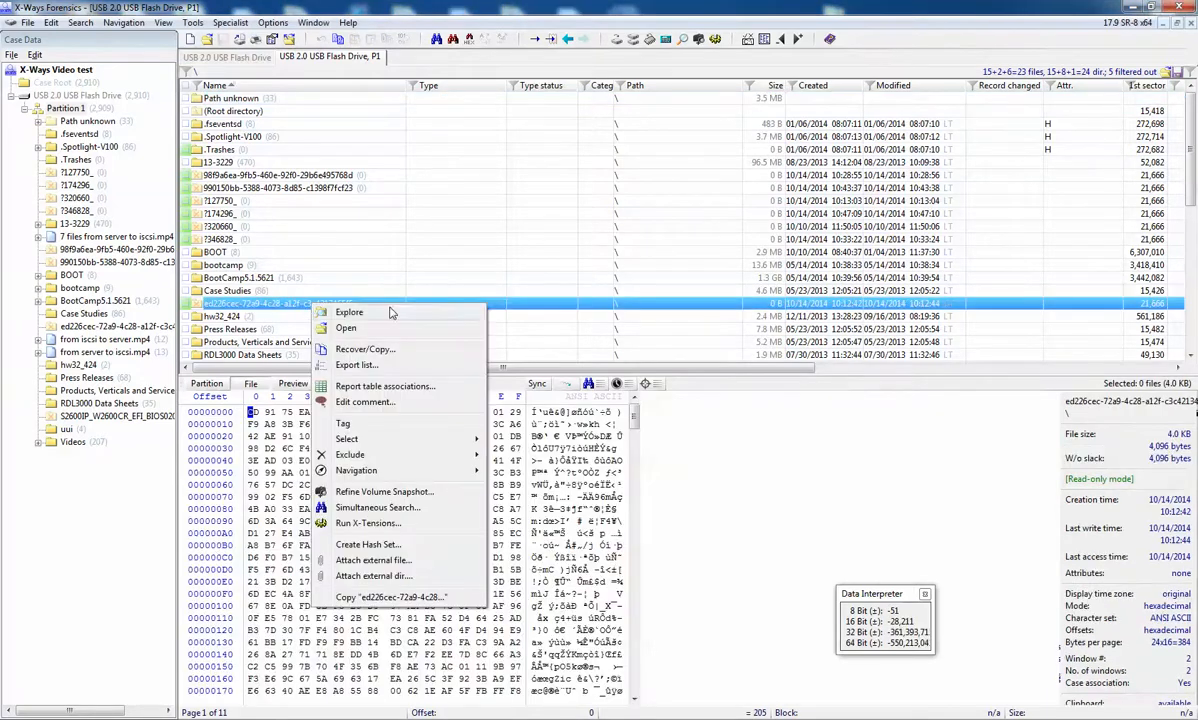
left_click(400, 386)
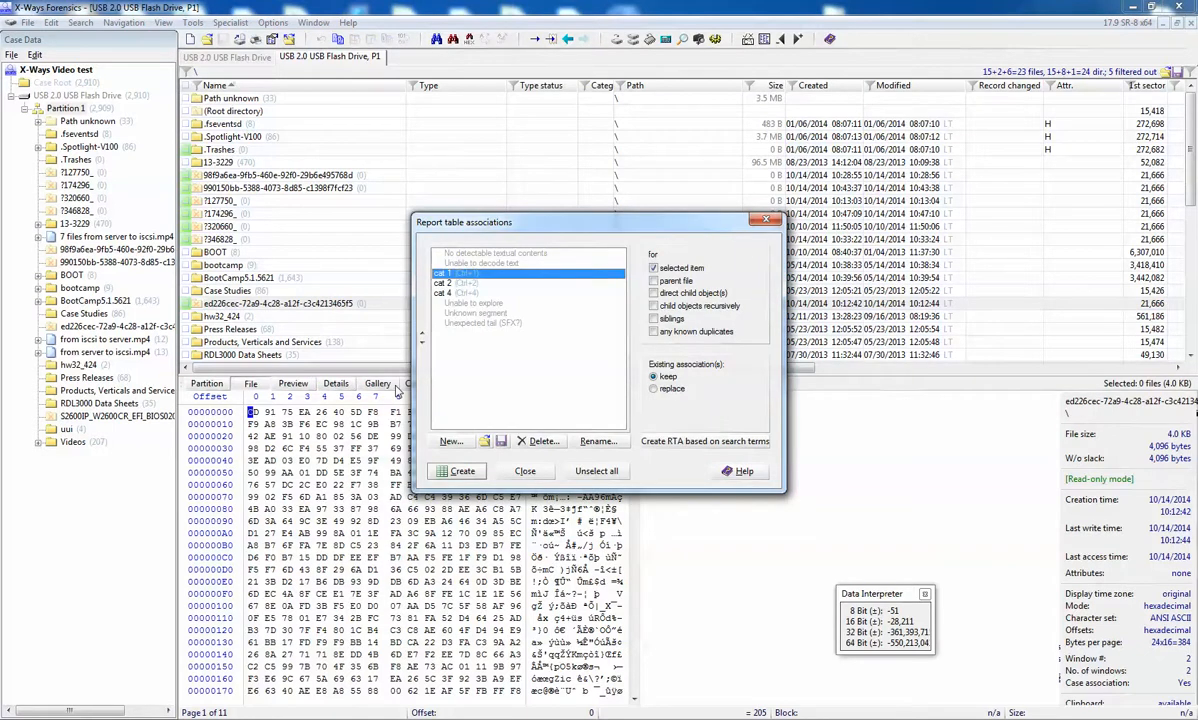
left_click(484, 442)
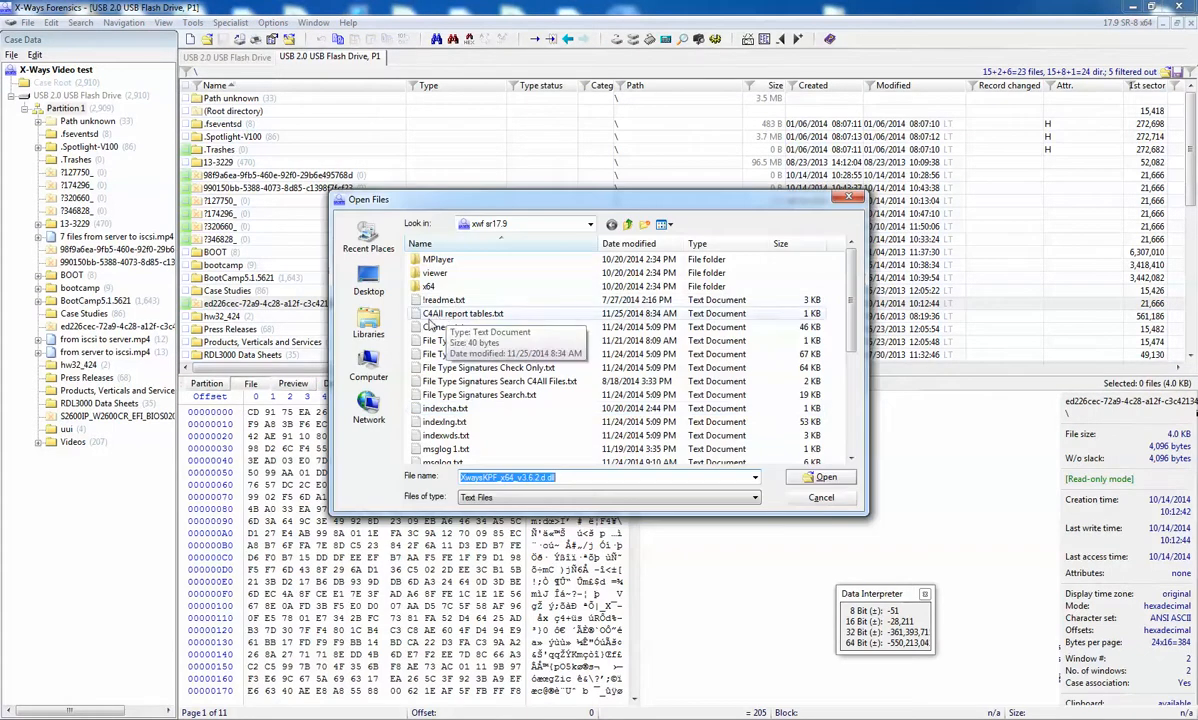
double_click(512, 315)
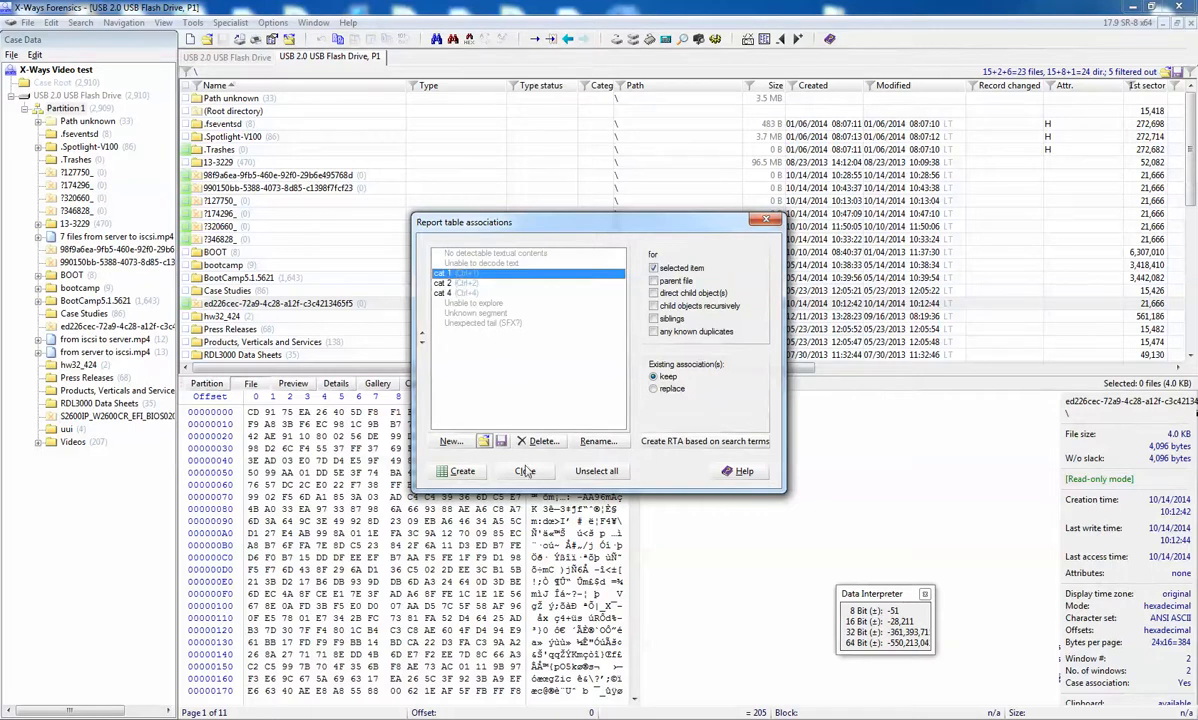
Step: Create a new report table named cat 3
left_click(449, 441)
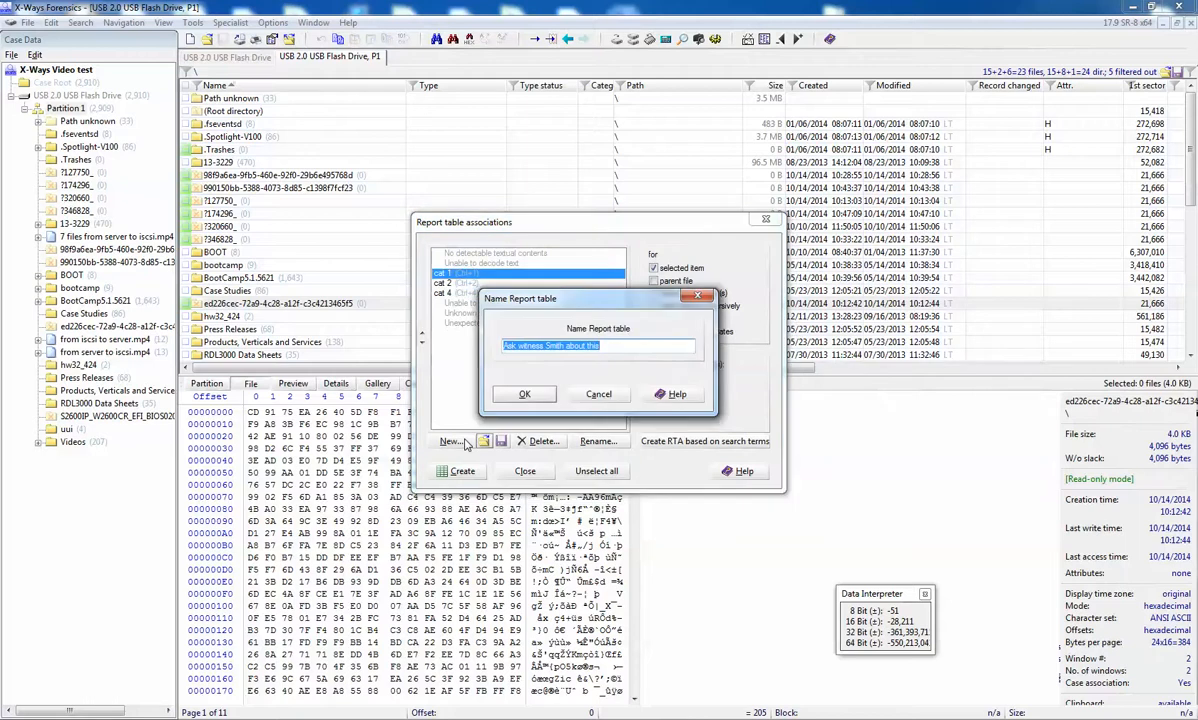
type("cat 3")
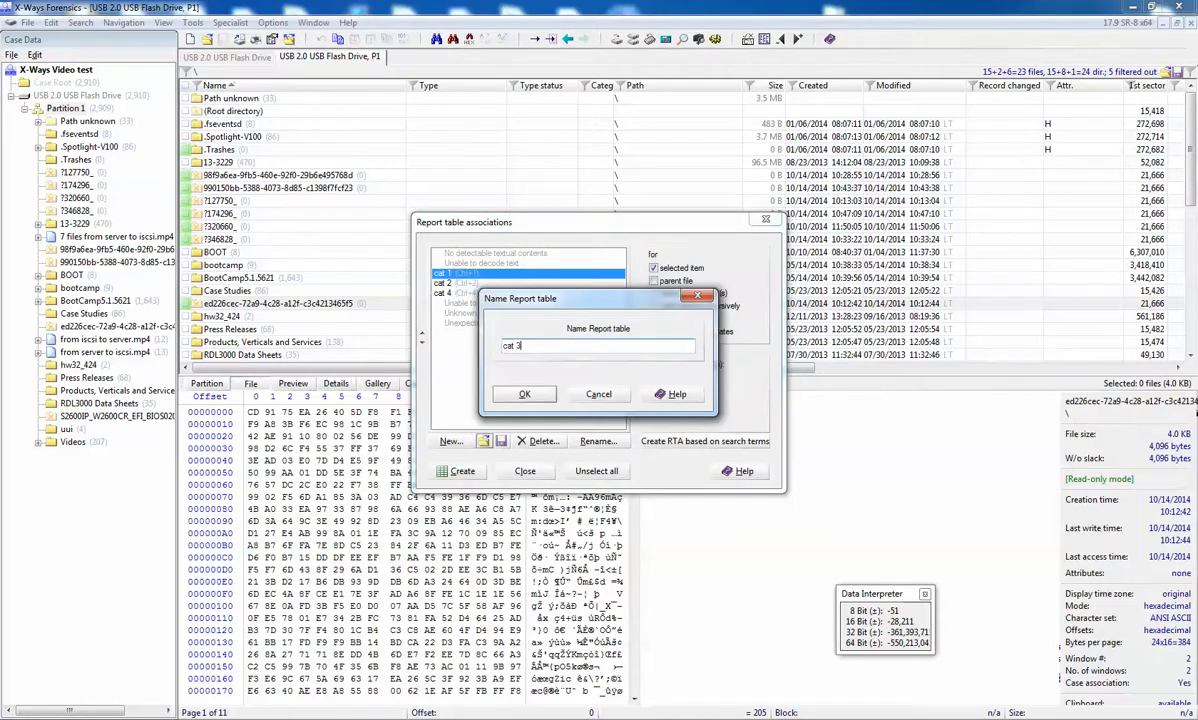
left_click(523, 396)
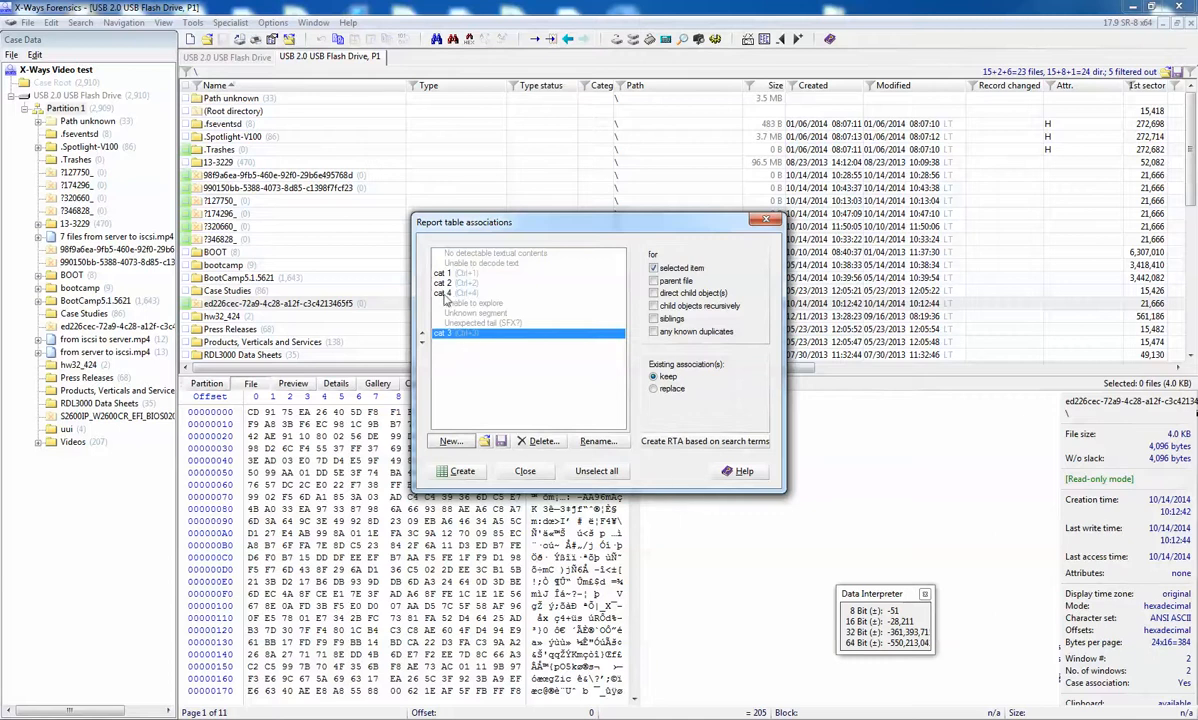
Step: Delete the cat 3 report table and close the report table associations
left_click(485, 295)
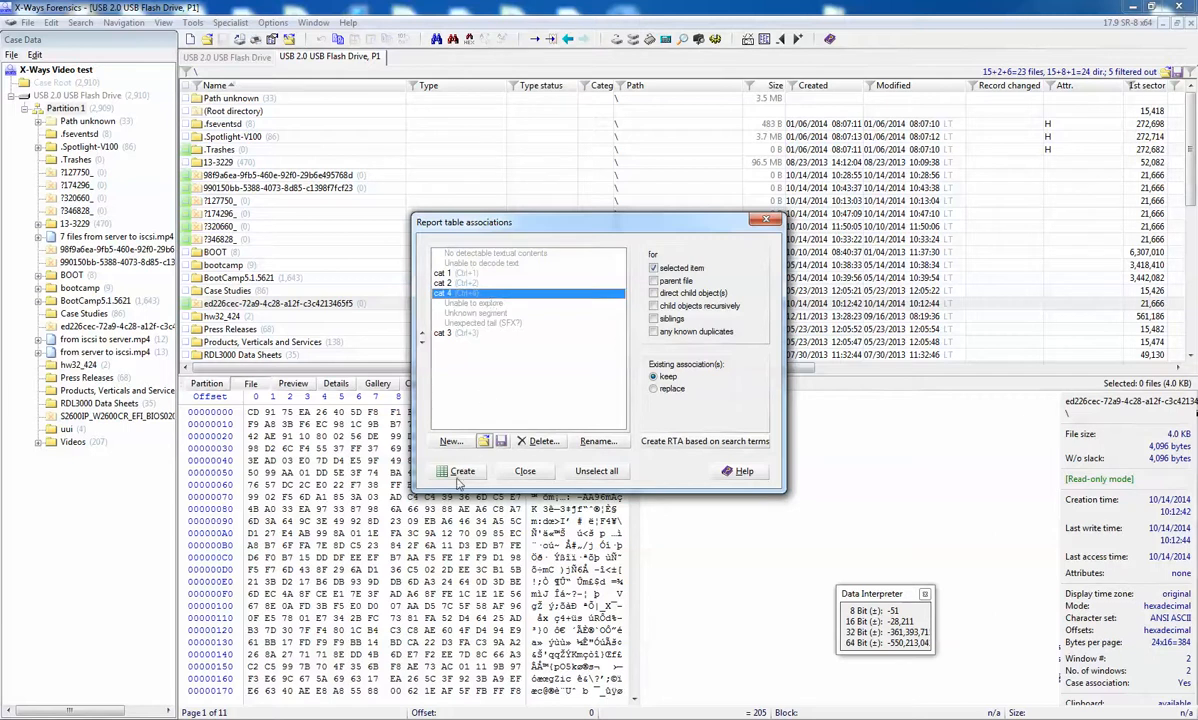
left_click(460, 338)
key("Delete")
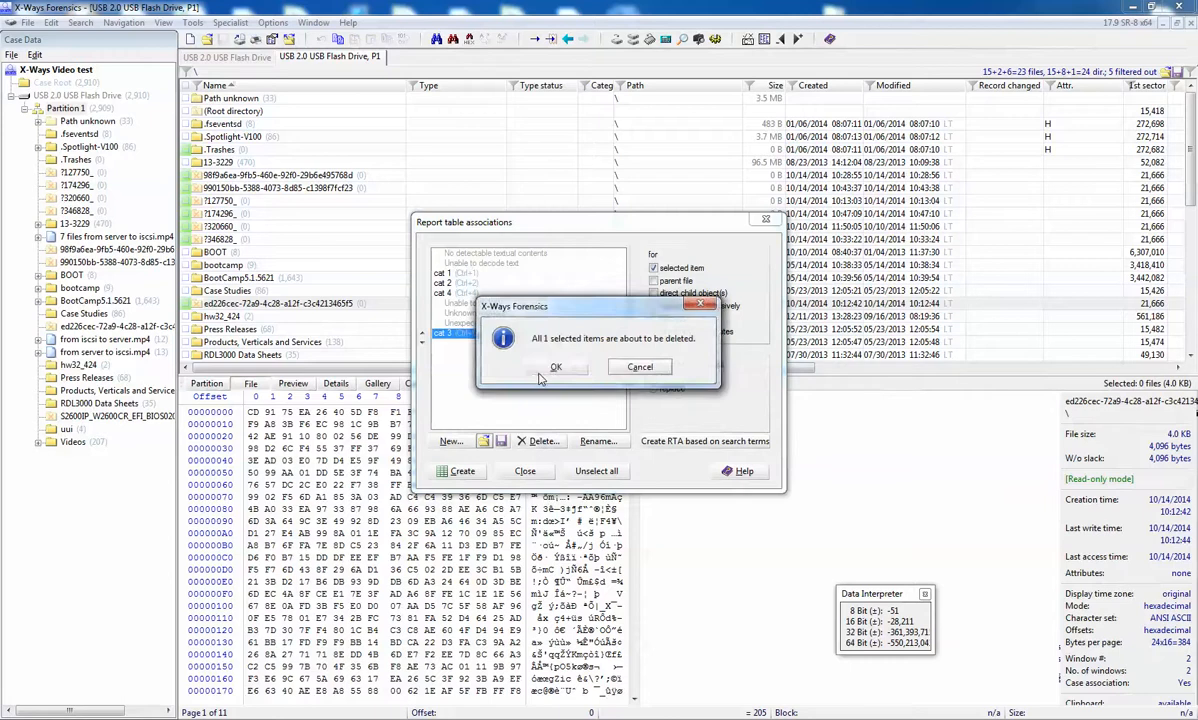
left_click(546, 368)
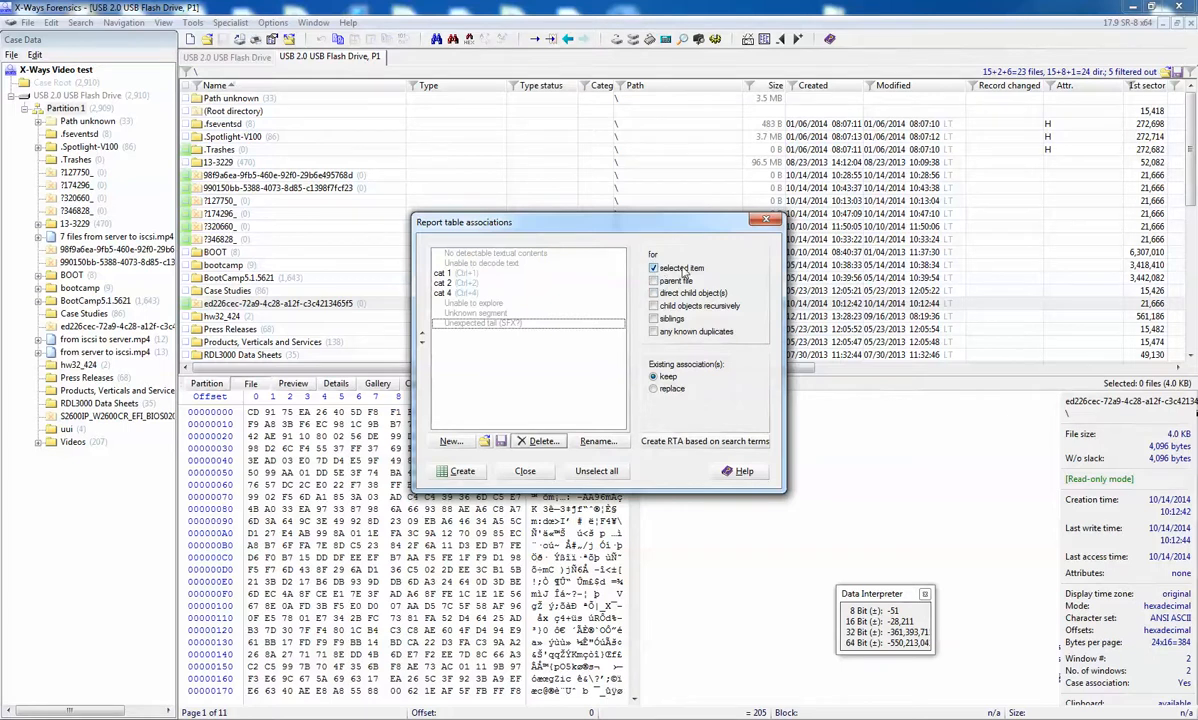
left_click(525, 472)
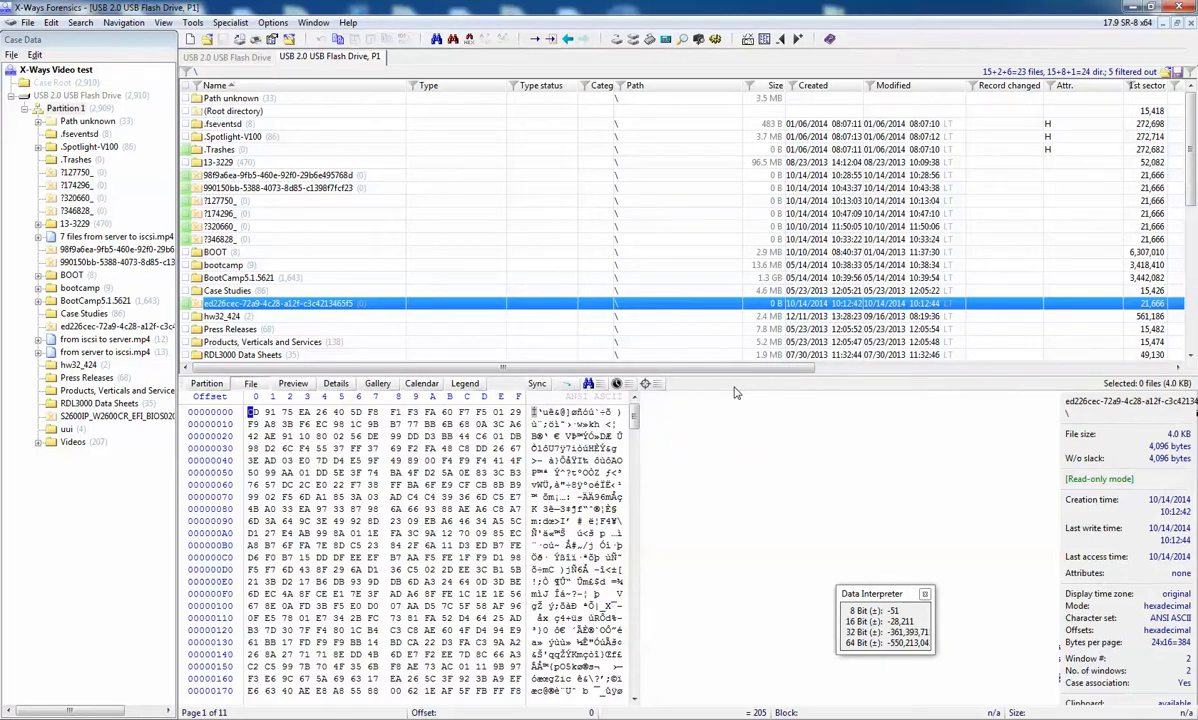
left_click_drag(480, 367, 872, 370)
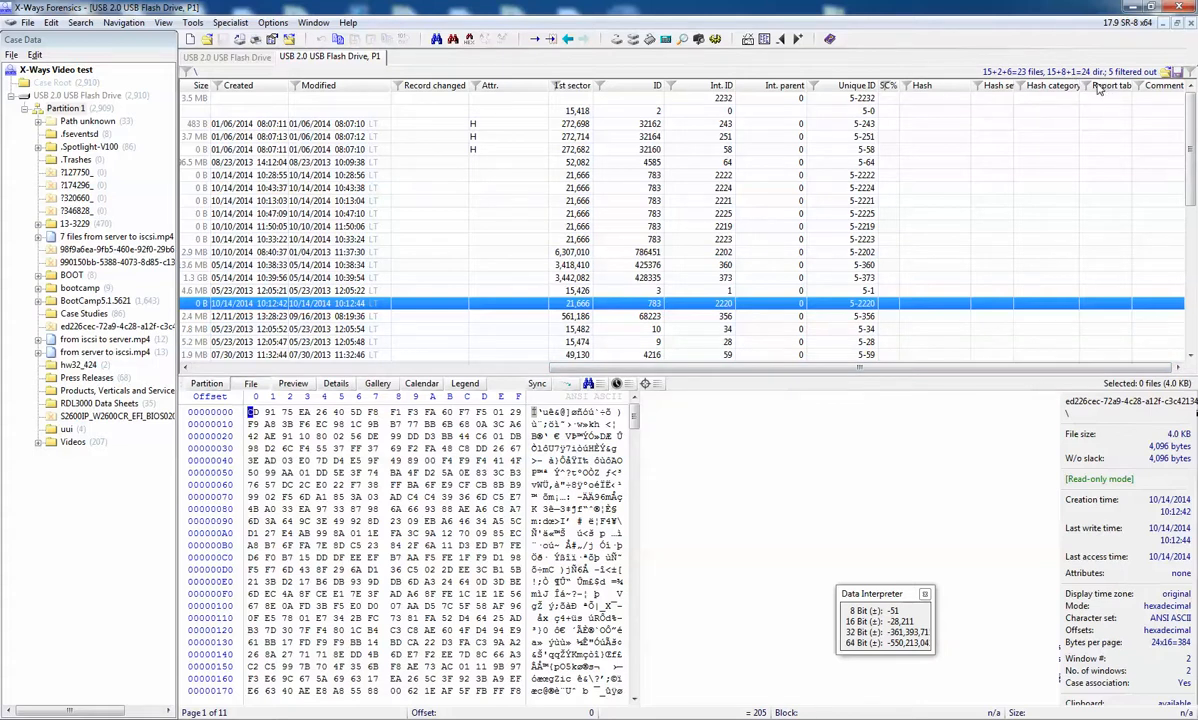
left_click(1088, 87)
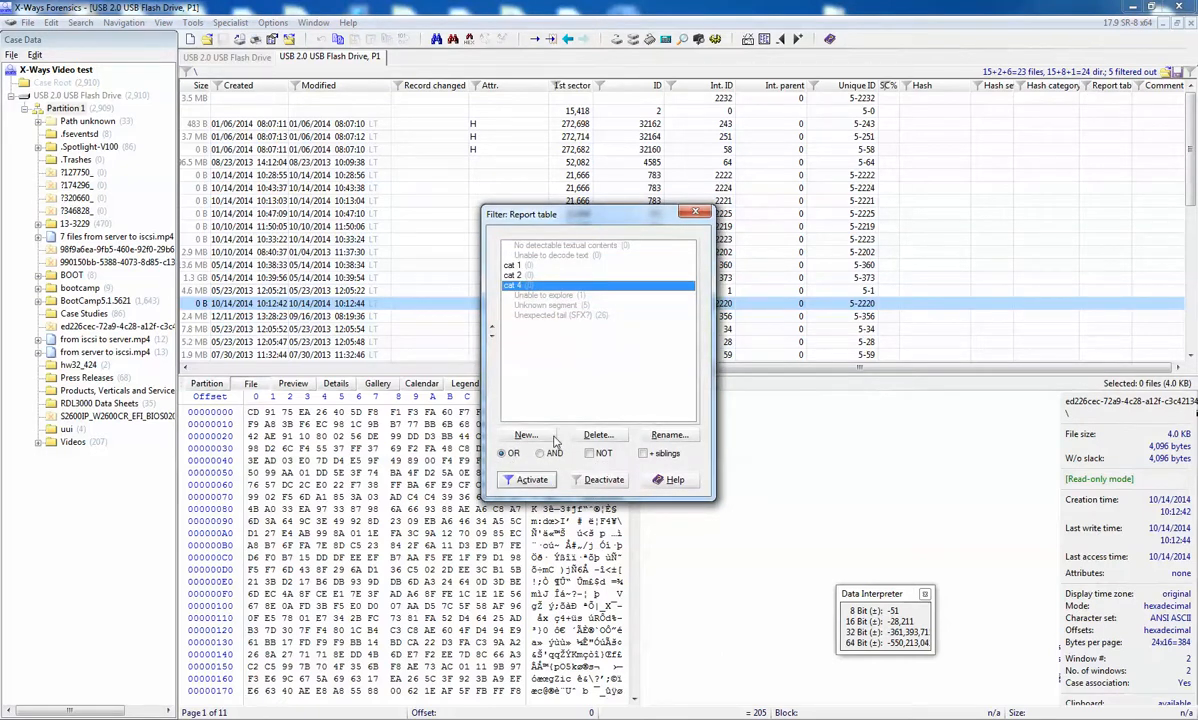
left_click(695, 211)
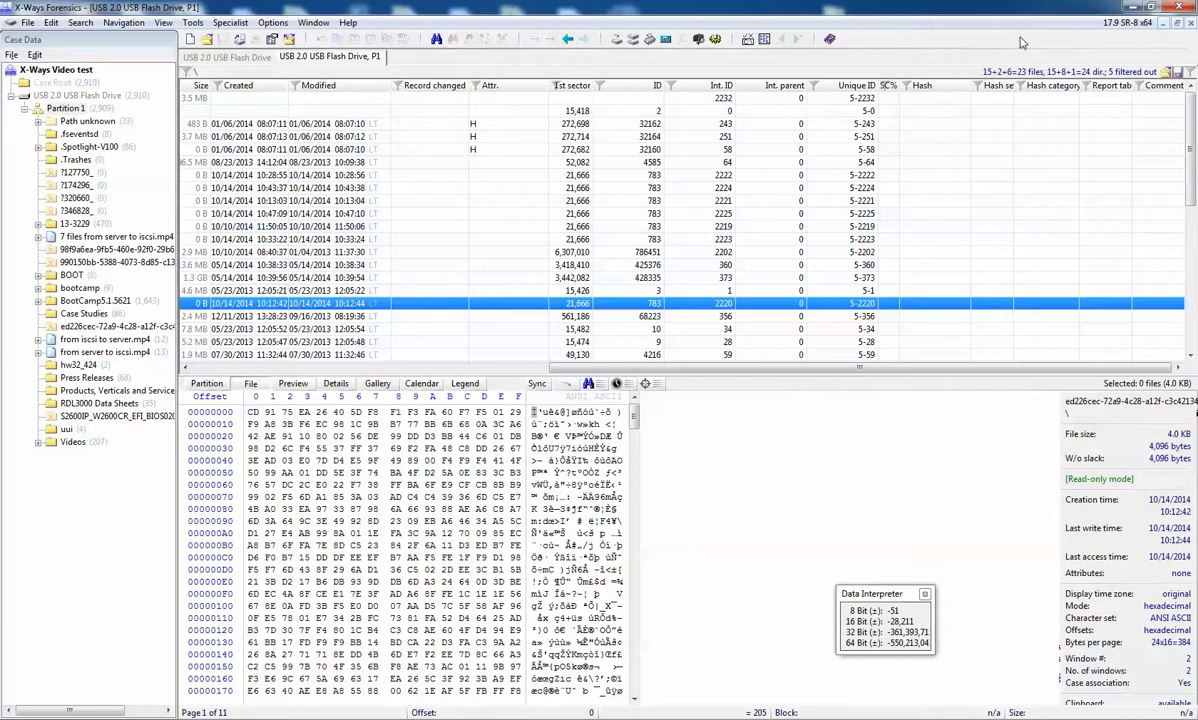
Step: Filter the partition to the category 4 and NSRL 245 m hash sets with NOT off, and list its files recursively
left_click(990, 88)
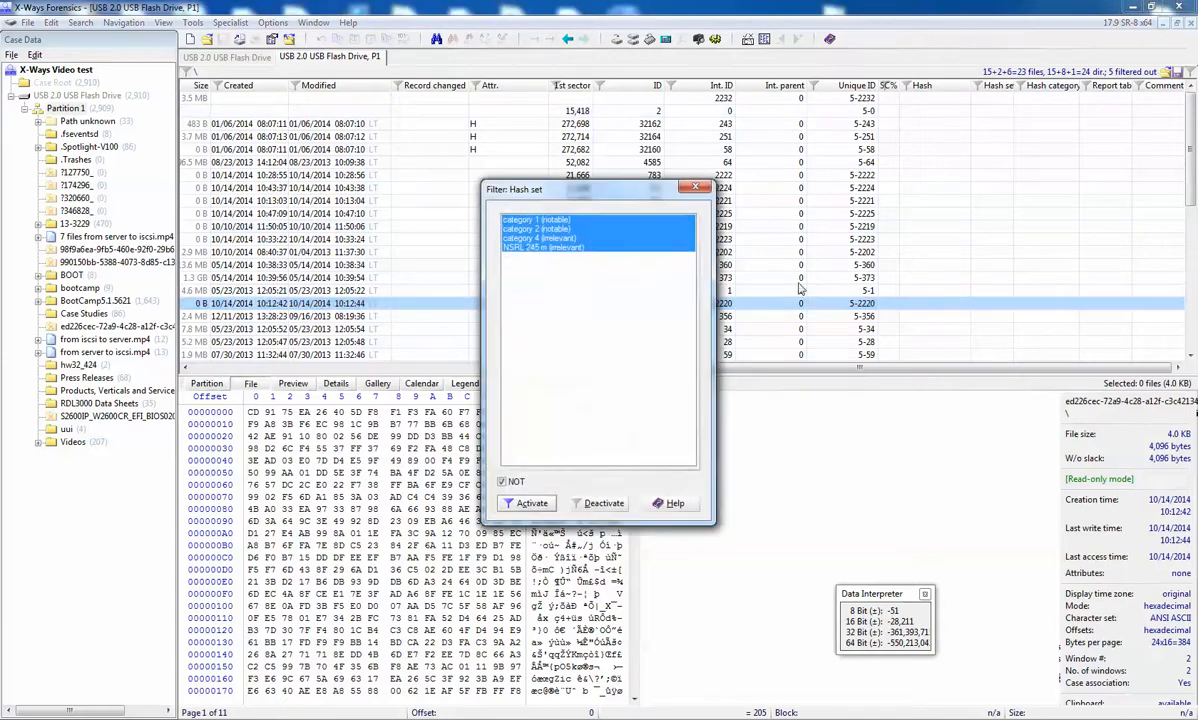
left_click(523, 240)
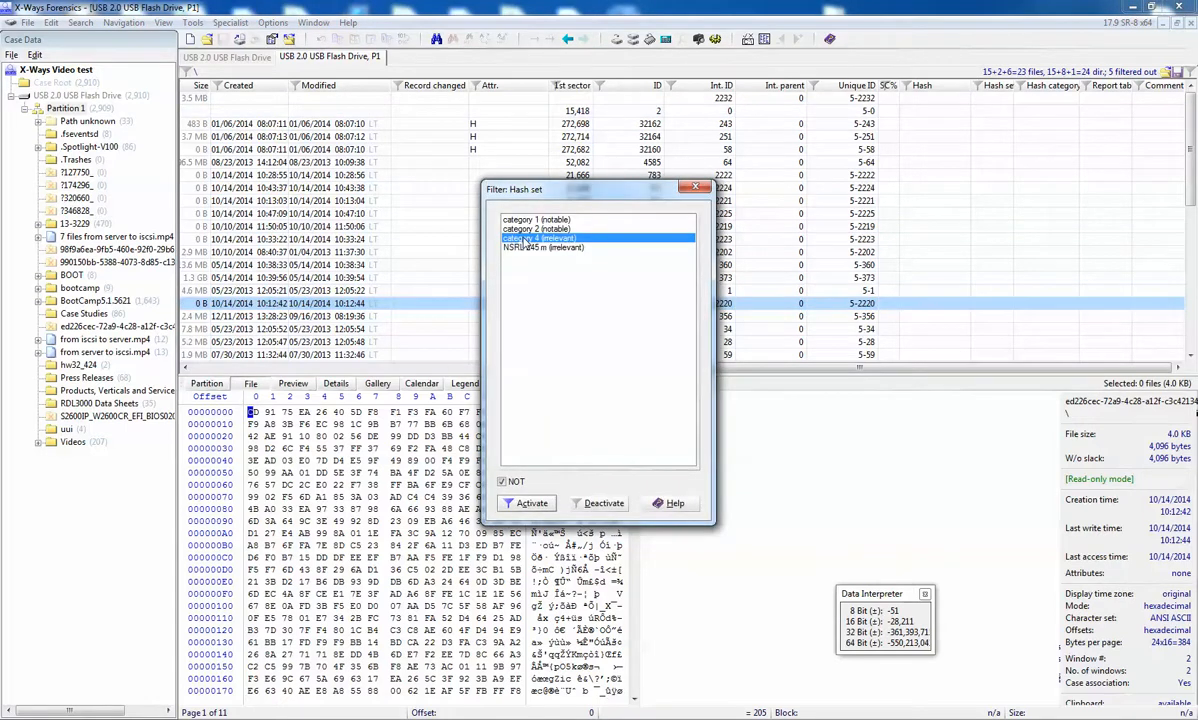
left_click(508, 247, "ctrl")
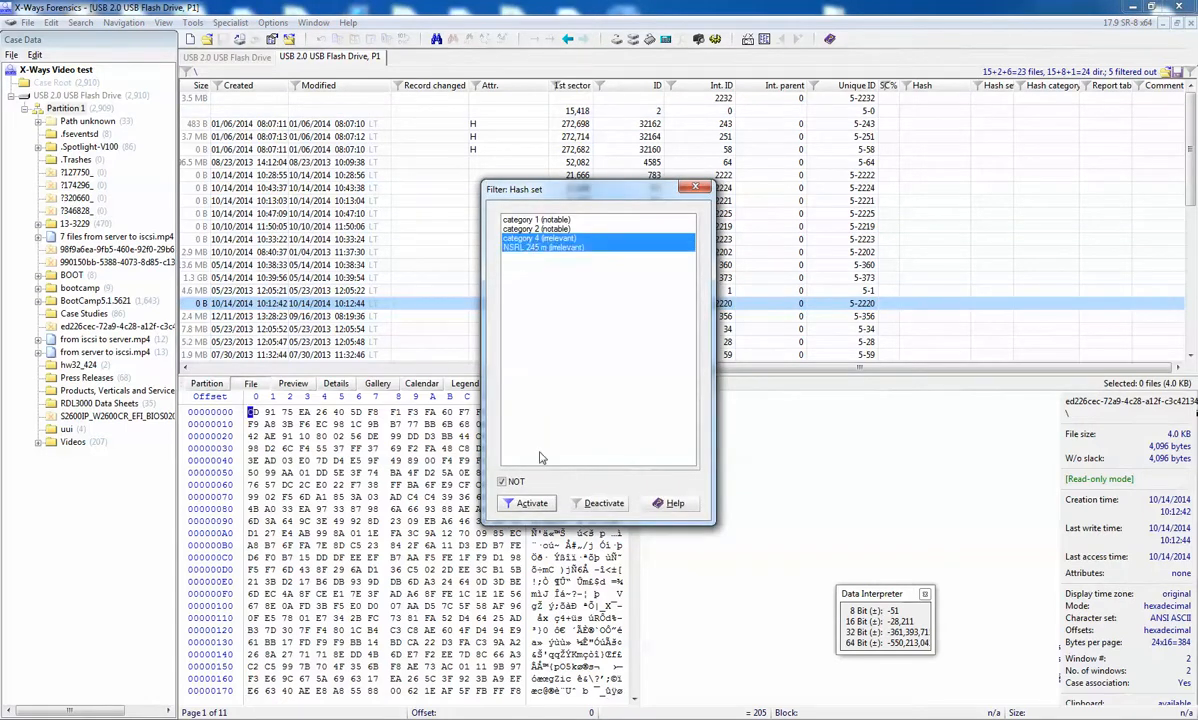
left_click(503, 481)
left_click(528, 504)
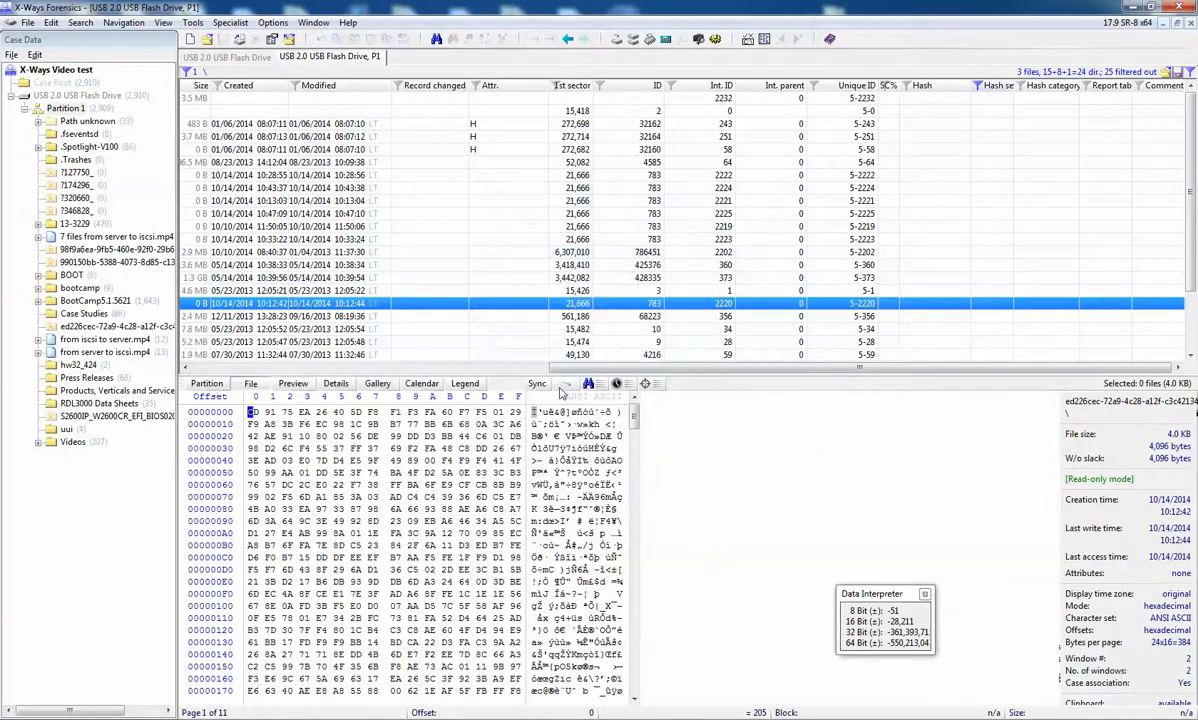
left_click(563, 387)
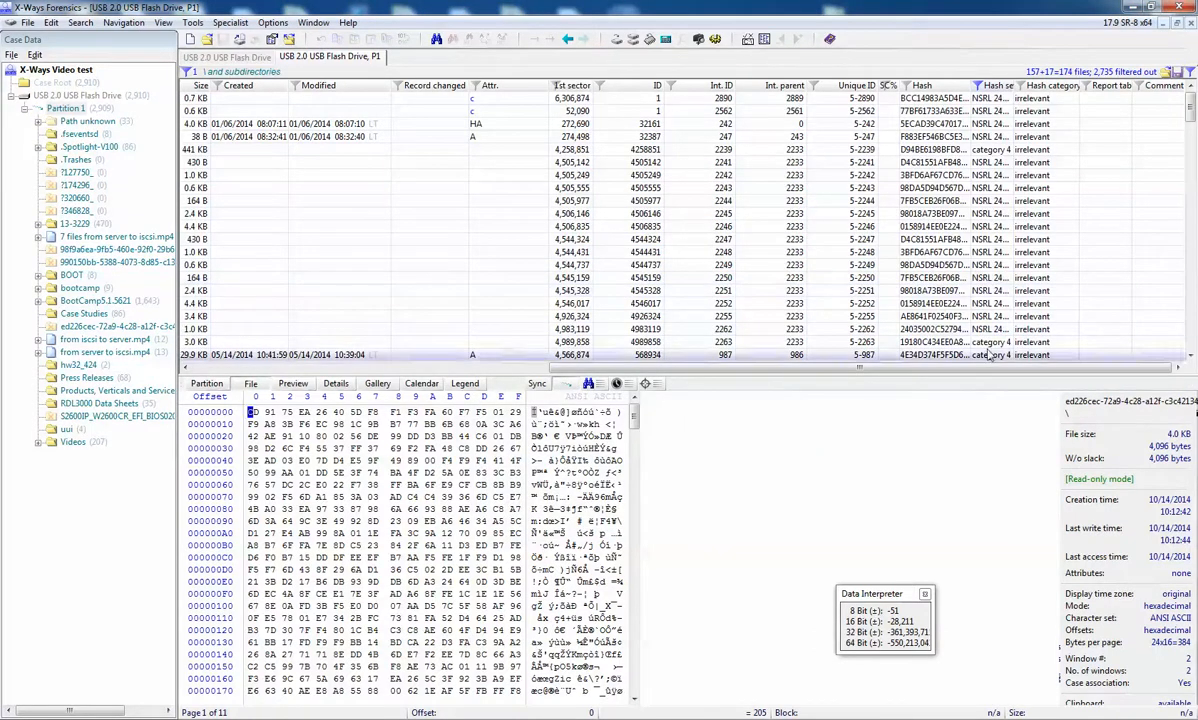
Step: Examine the hash set matches in the file list and as gallery thumbnails, and return to the hex view of the file
left_click_drag(1191, 108, 1191, 154)
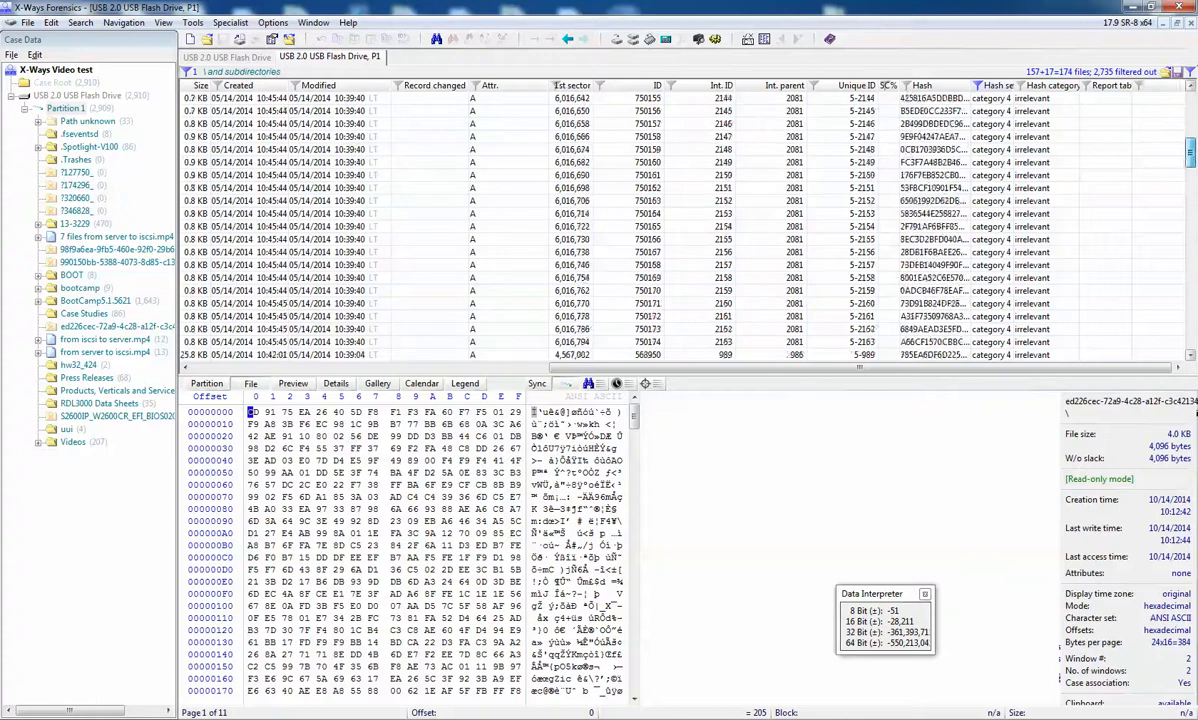
left_click_drag(1113, 140, 1113, 300)
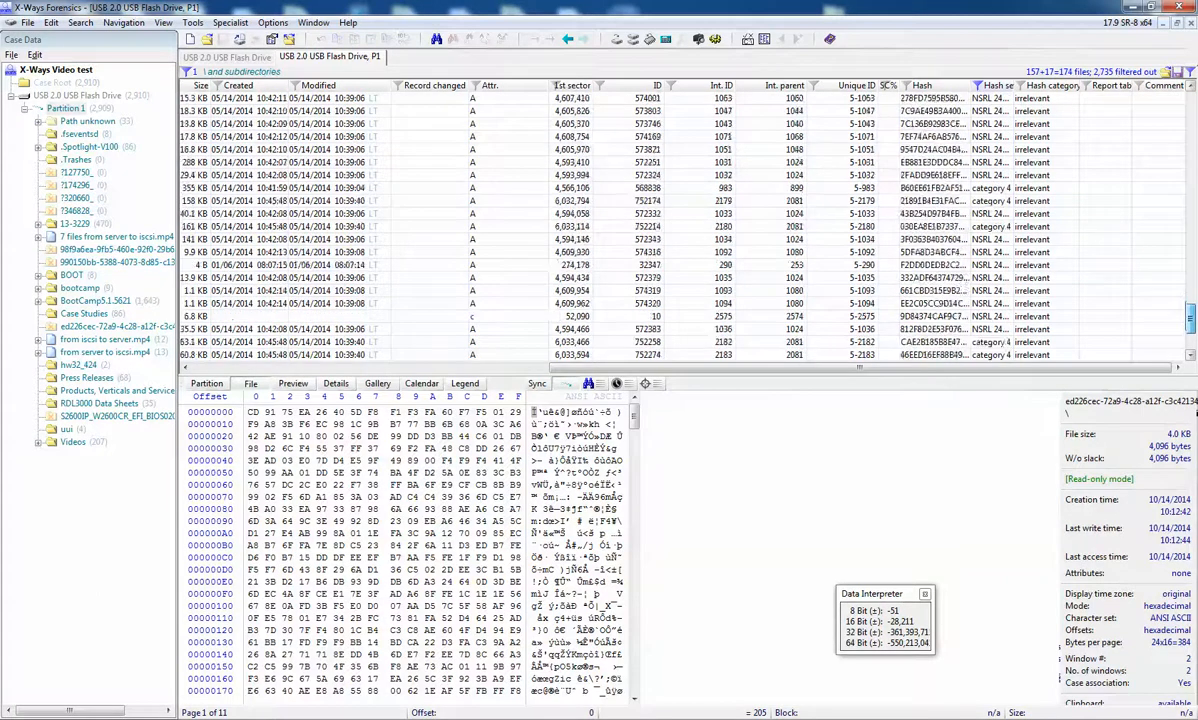
left_click_drag(1190, 318, 1190, 103)
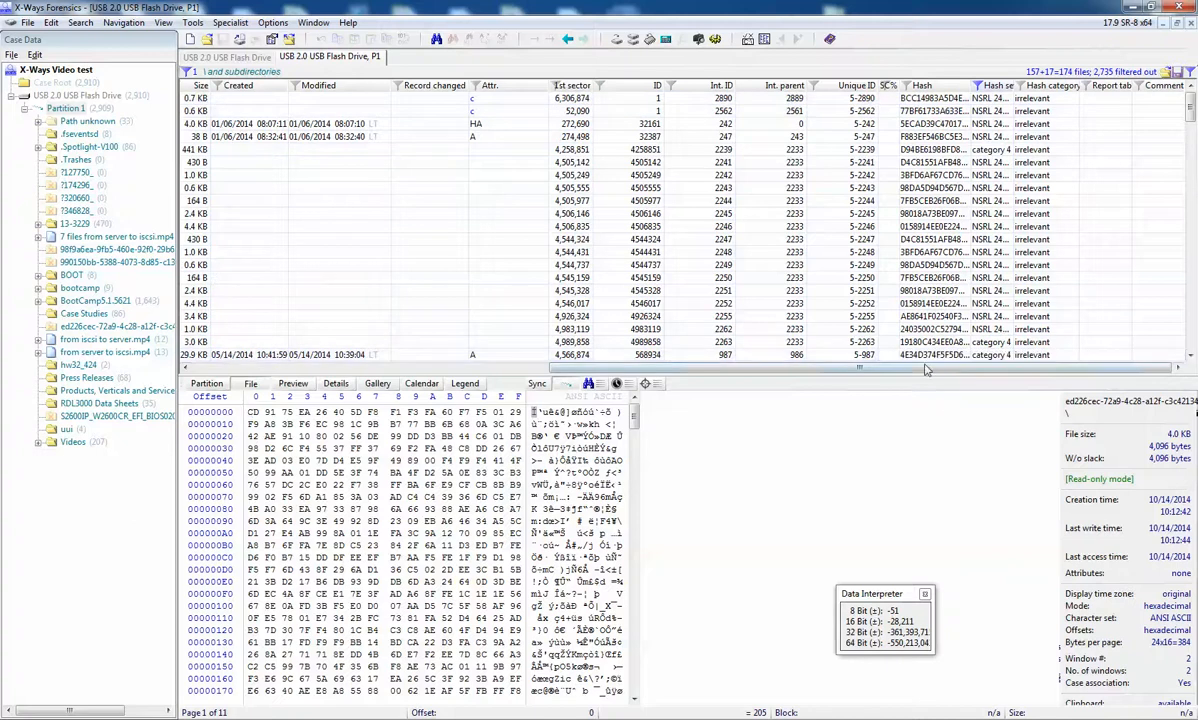
left_click_drag(925, 370, 297, 441)
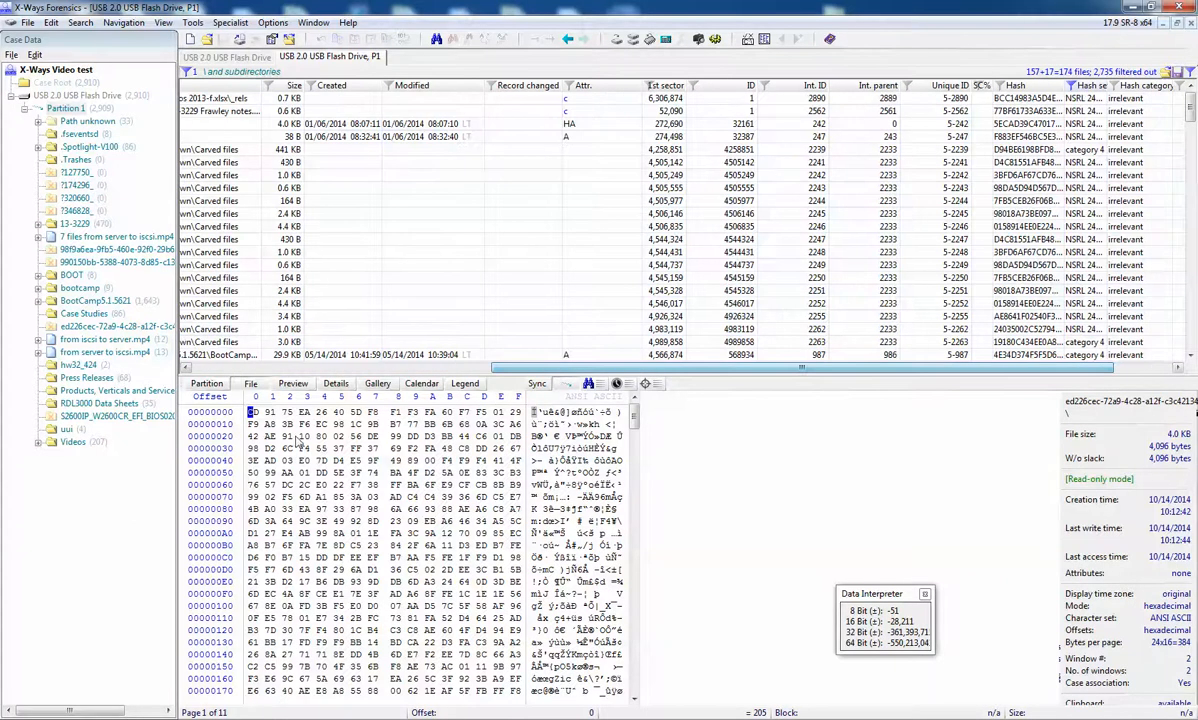
left_click(378, 383)
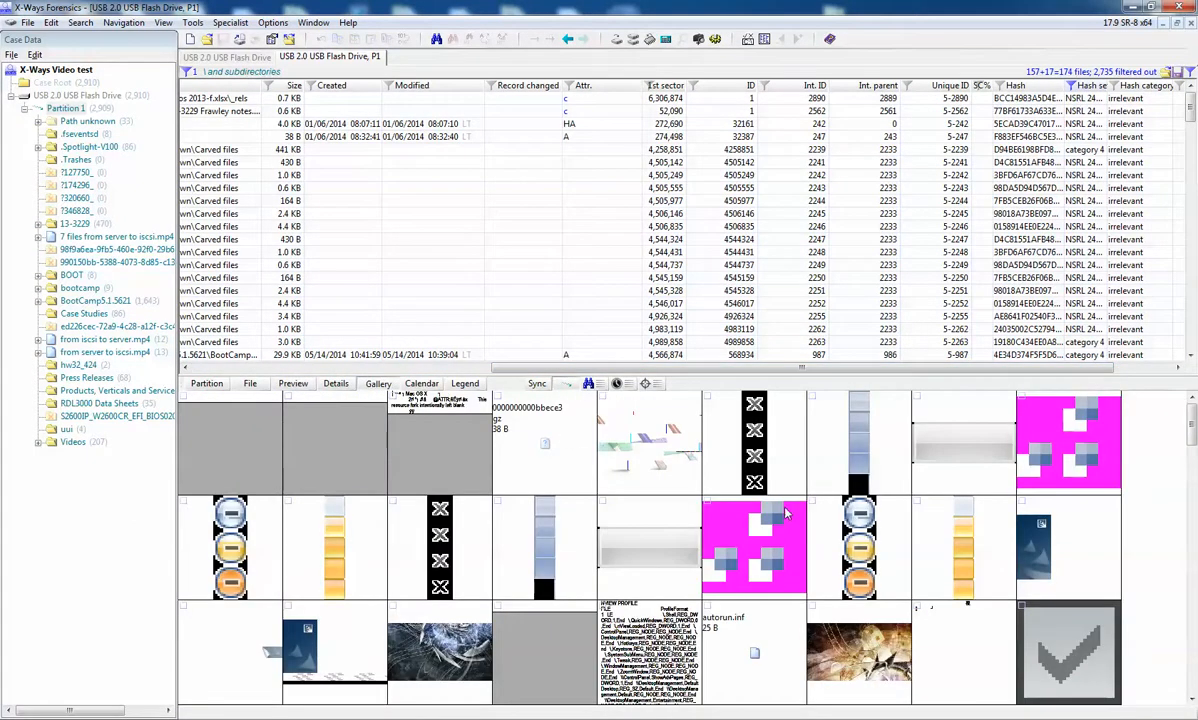
left_click(251, 383)
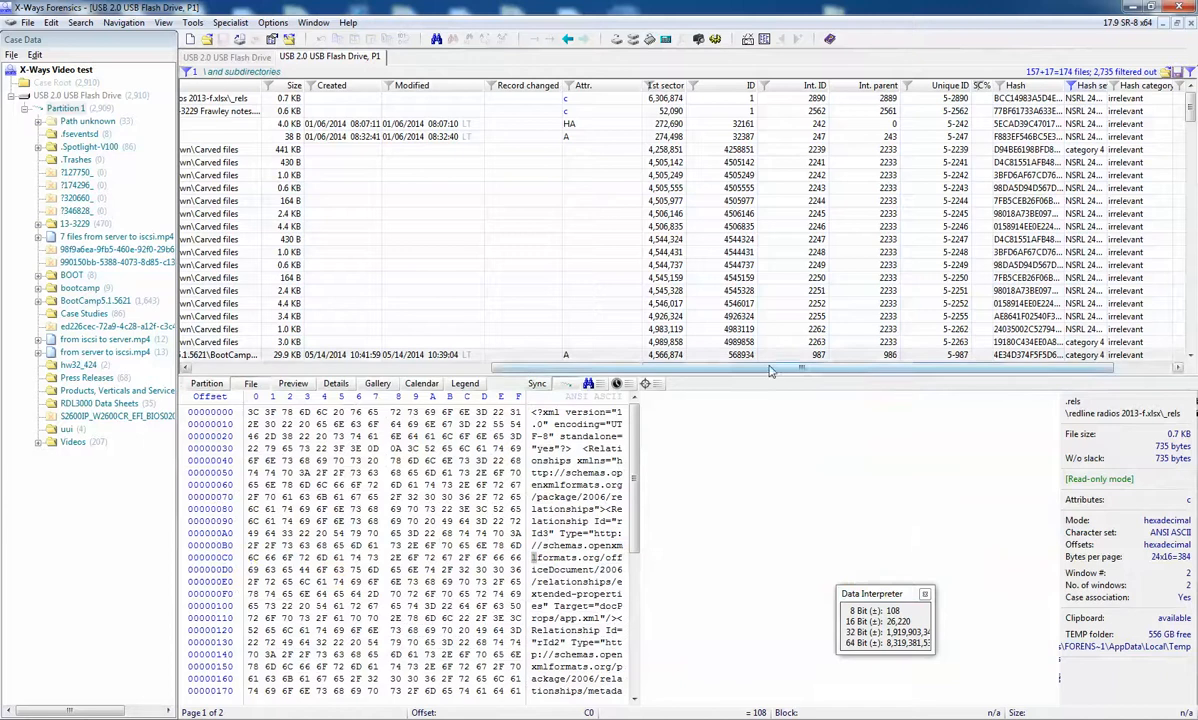
Step: Restrict the hash set filter to category 4 only by removing NSRL 245 m
left_click_drag(770, 371, 842, 369)
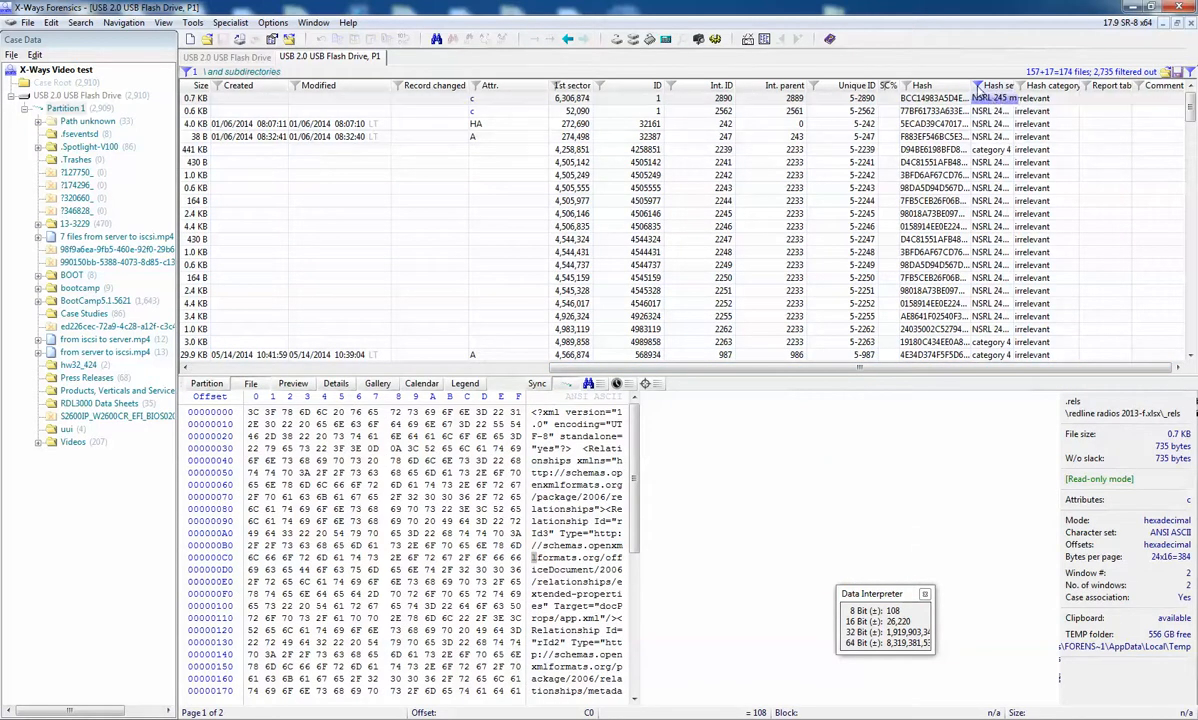
left_click(979, 87)
left_click(522, 247)
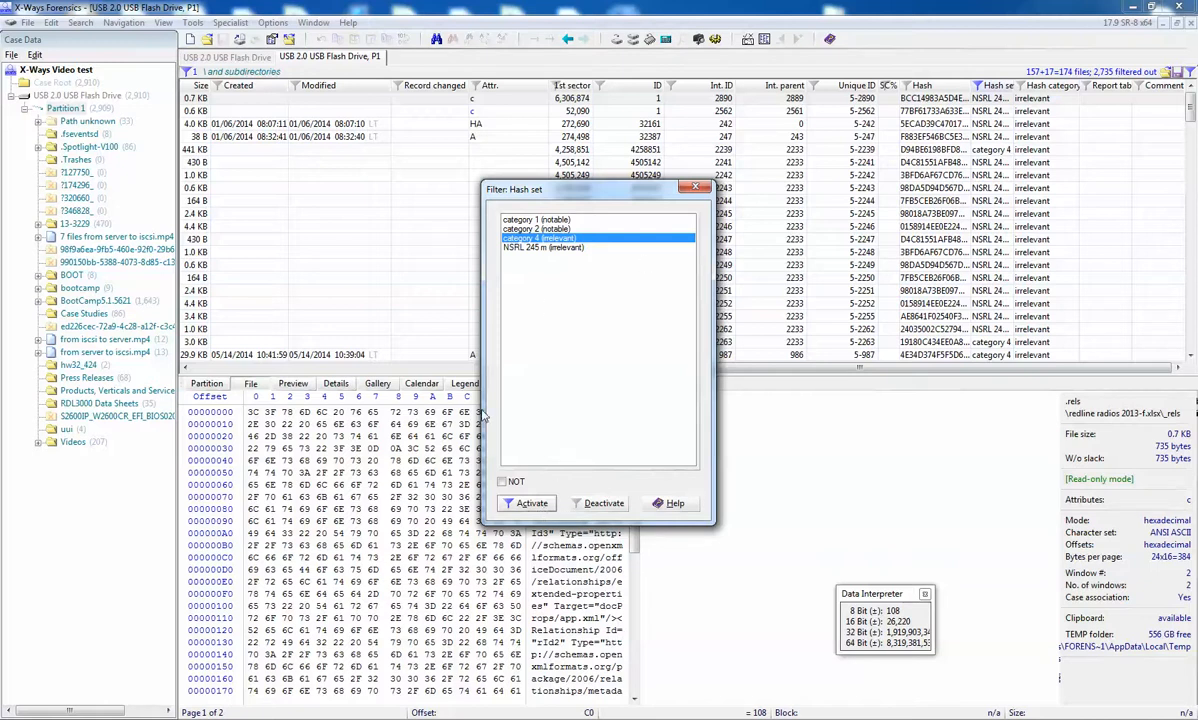
left_click(531, 504)
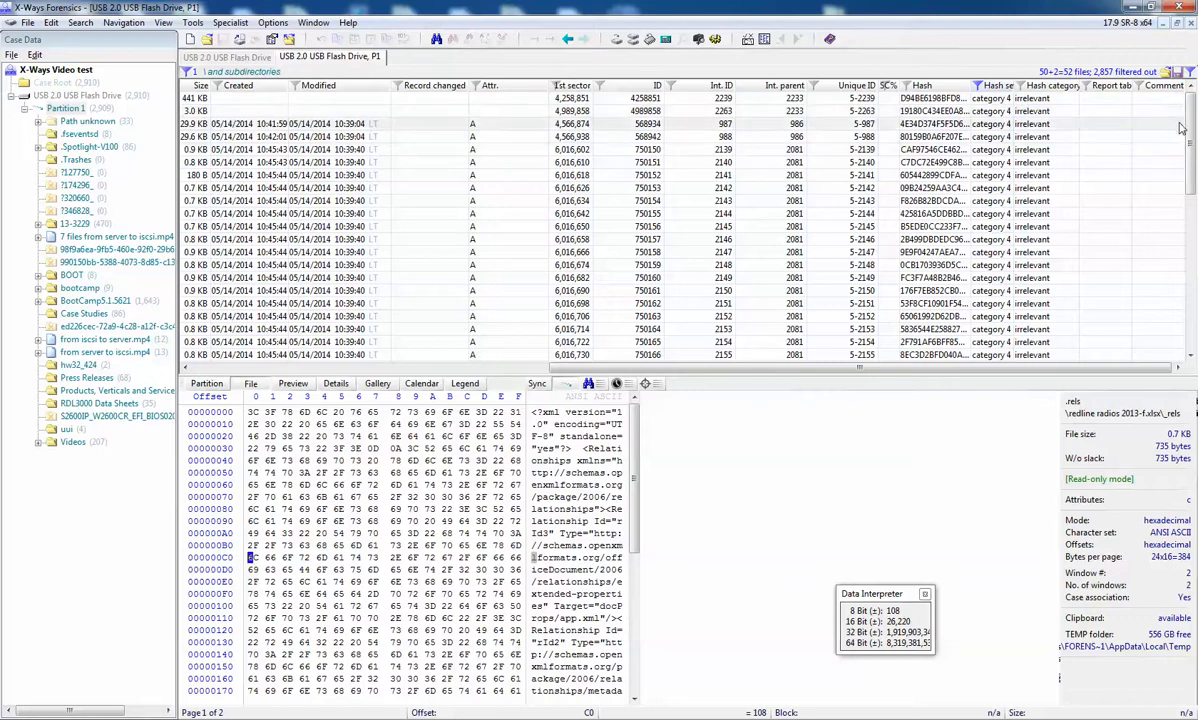
mouse_move(1189, 122)
left_mouse_down()
mouse_move(1189, 283)
mouse_move(1190, 124)
left_mouse_up()
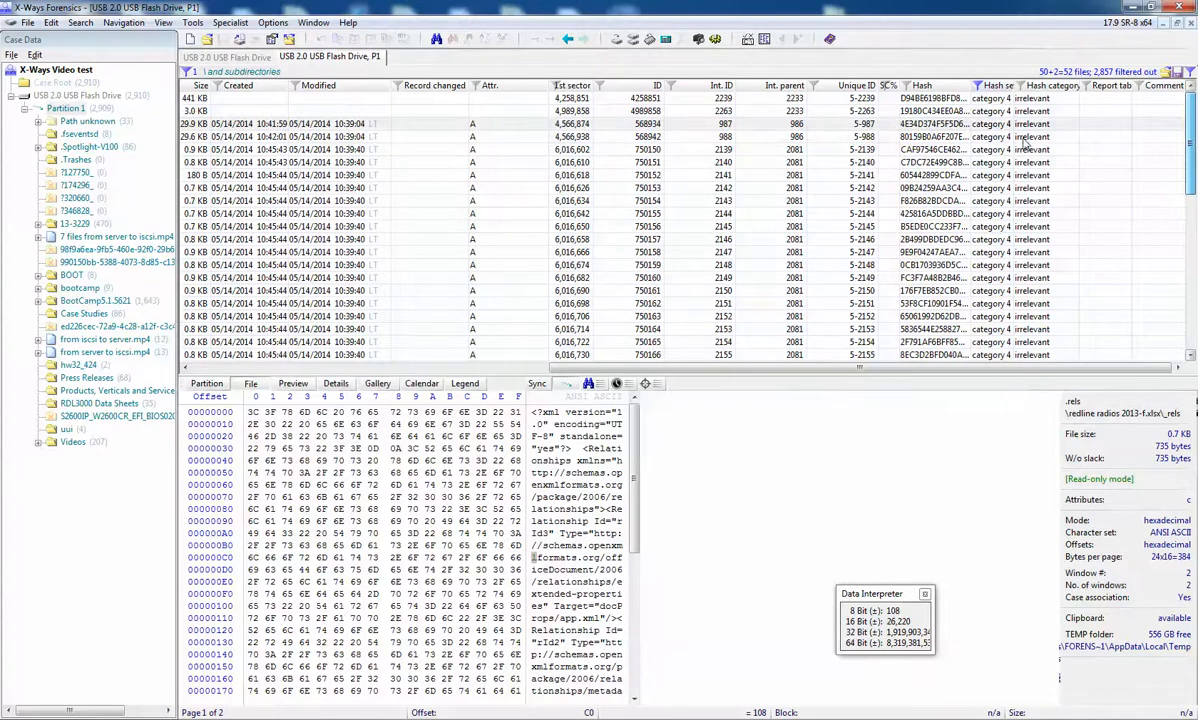
Step: Associate all the listed category 4 files with the cat 4 report table, and select only btn_primary_pressed_135.png
left_click(960, 136)
key("ctrl+a")
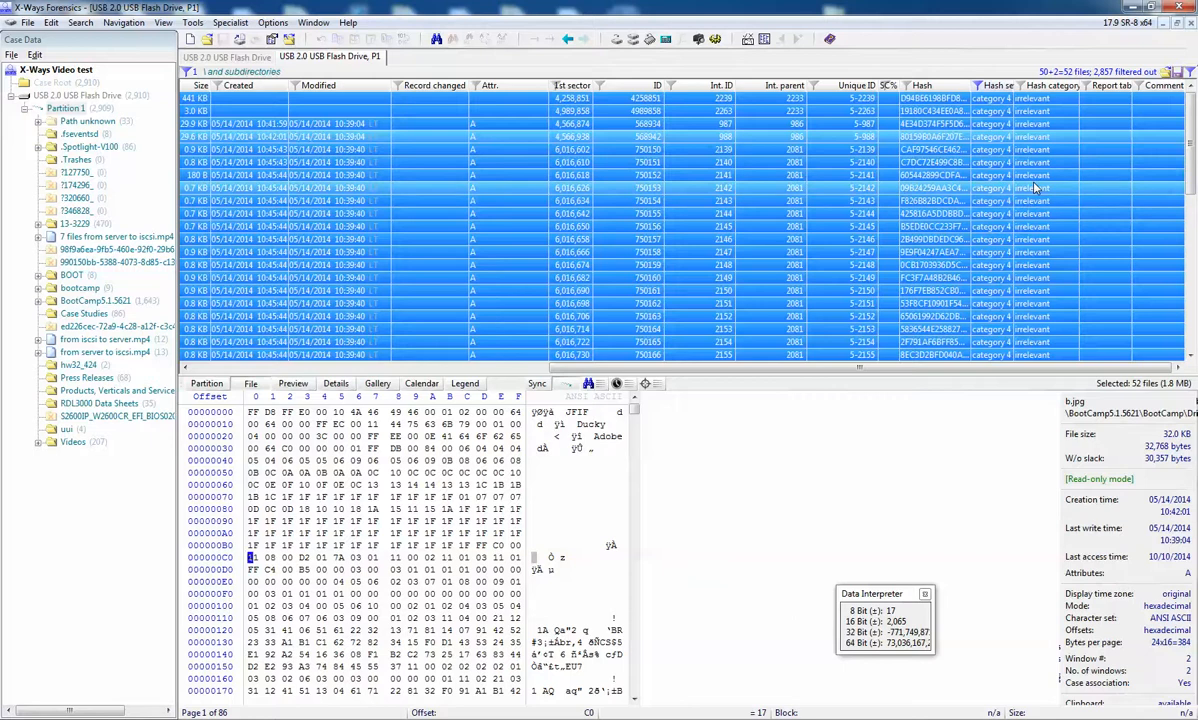
key("F2")
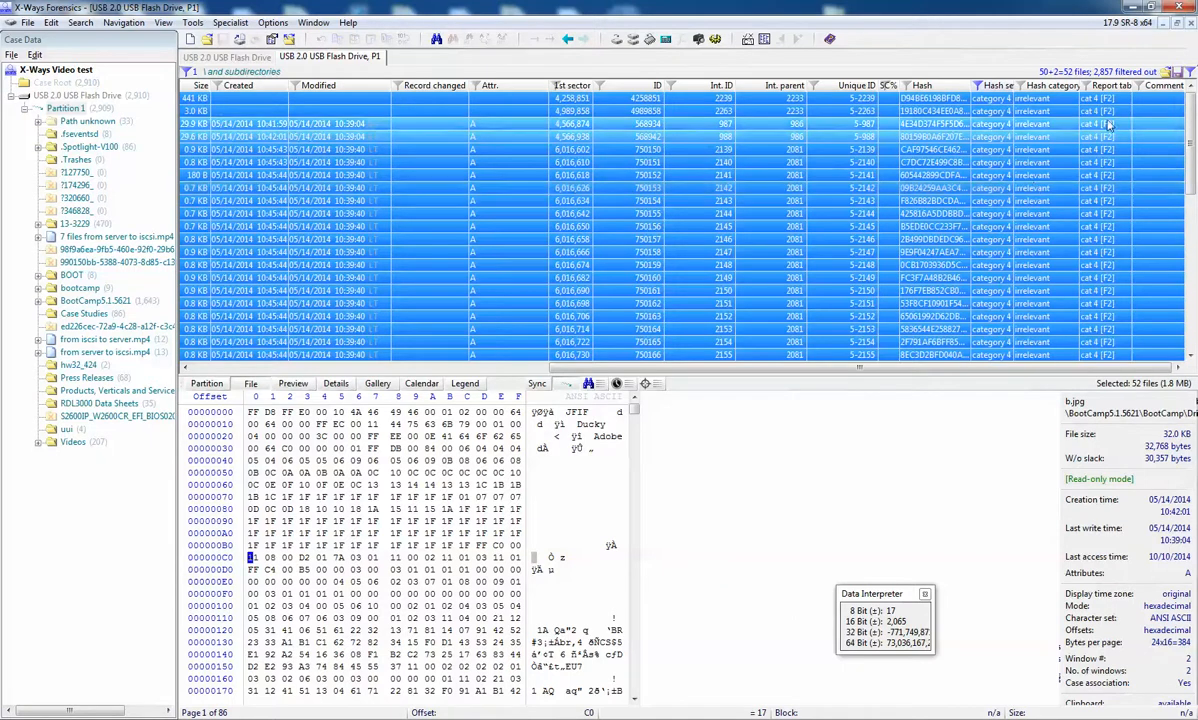
scroll(1115, 135, "down", 5)
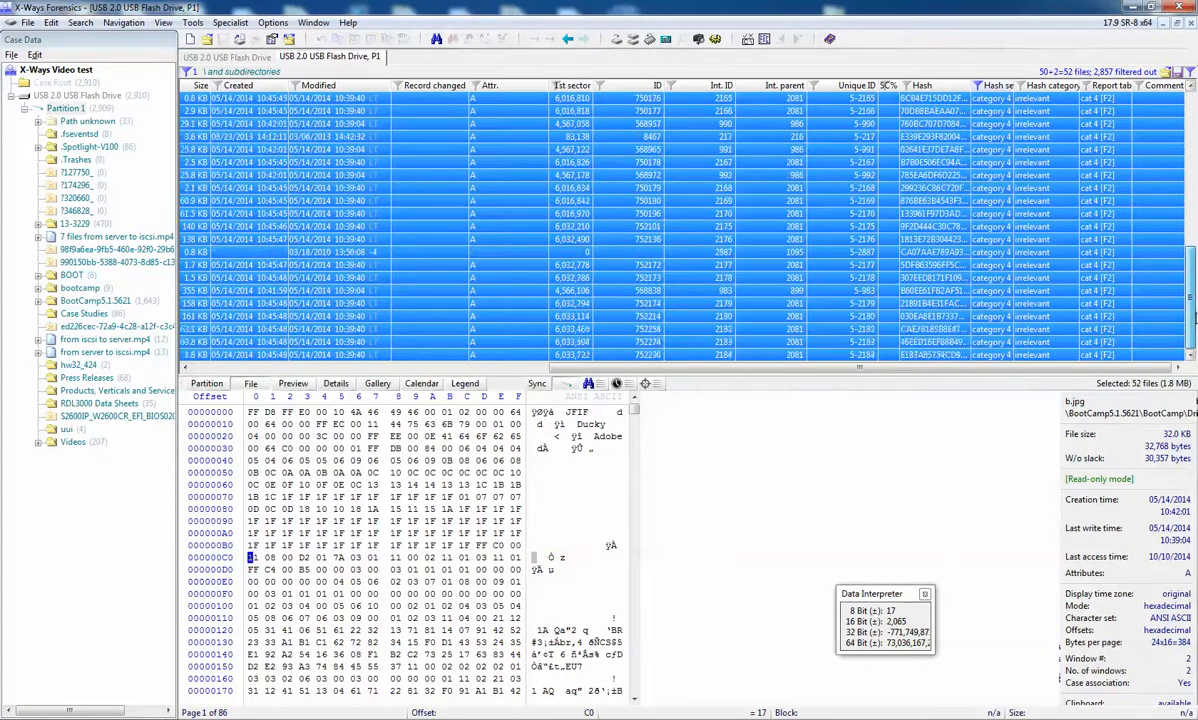
scroll(1114, 250, "up", 5)
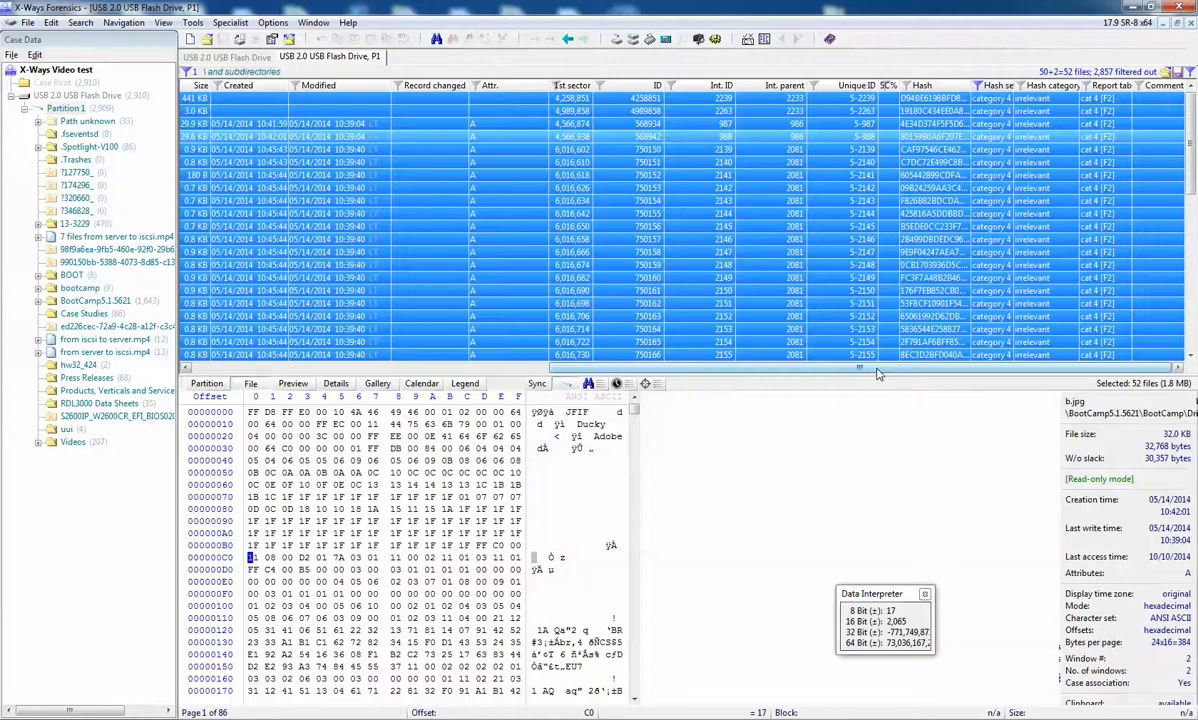
left_click_drag(875, 368, 432, 368)
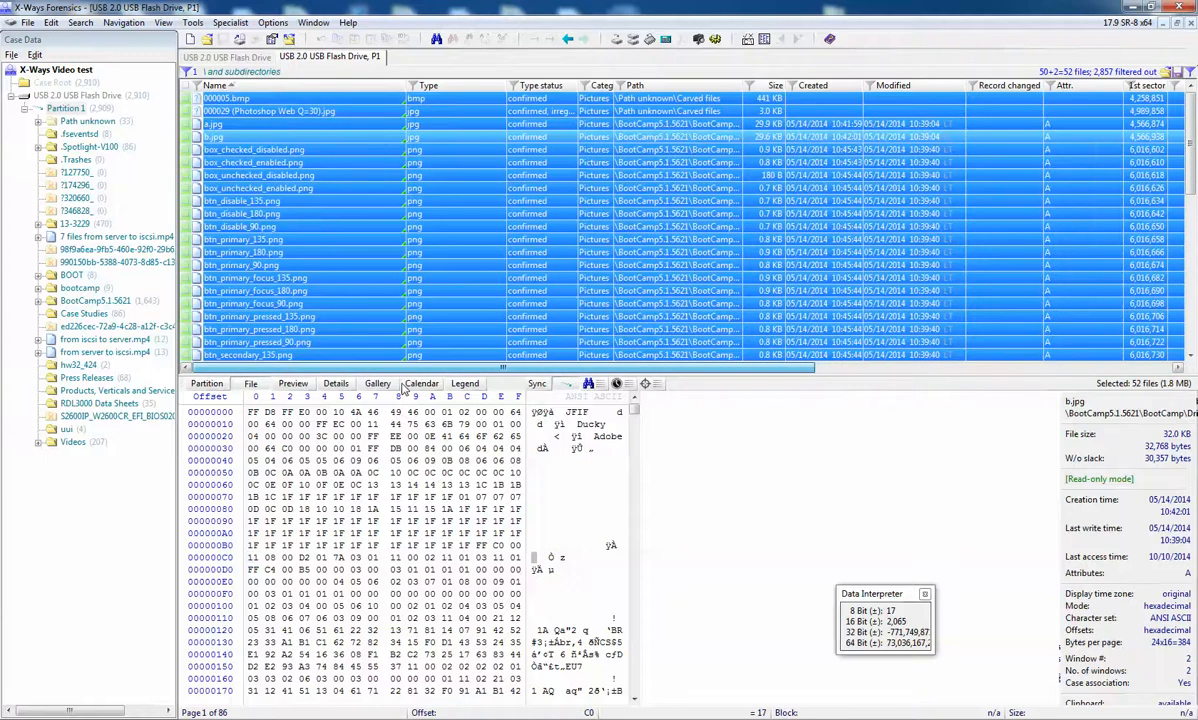
left_click(476, 316)
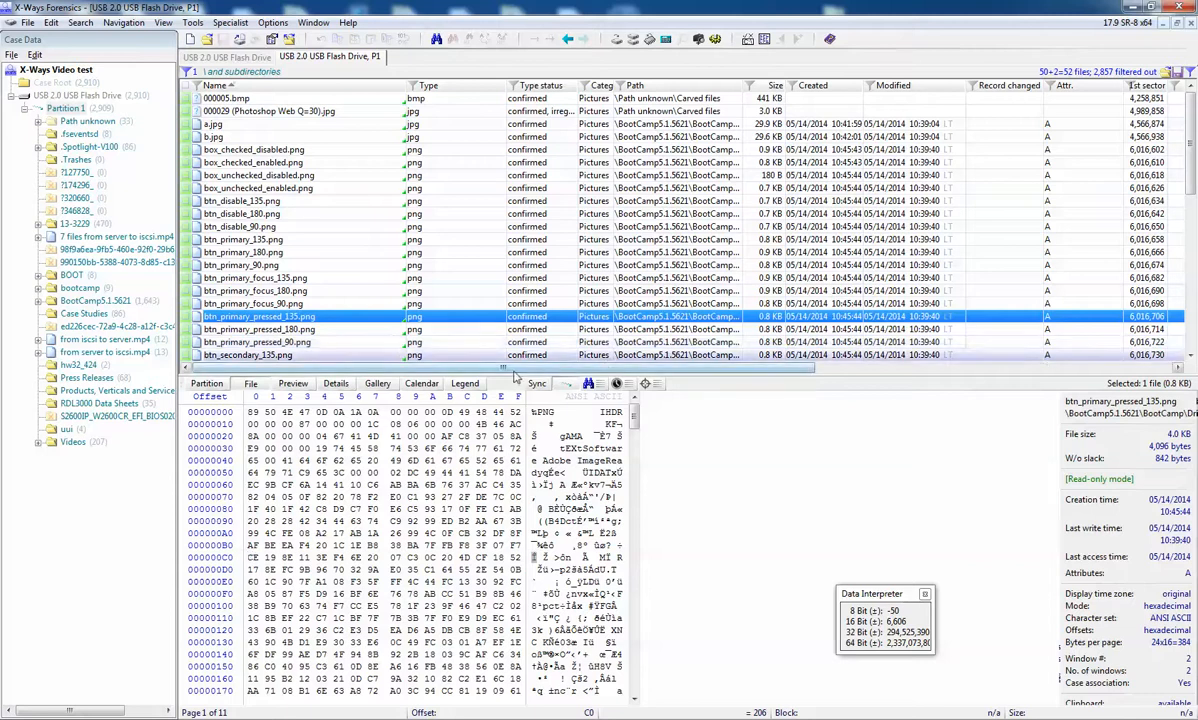
Step: Filter the file list to exclude the category 4 and NSRL 245 m hash sets using the NOT option
left_click_drag(482, 366, 850, 372)
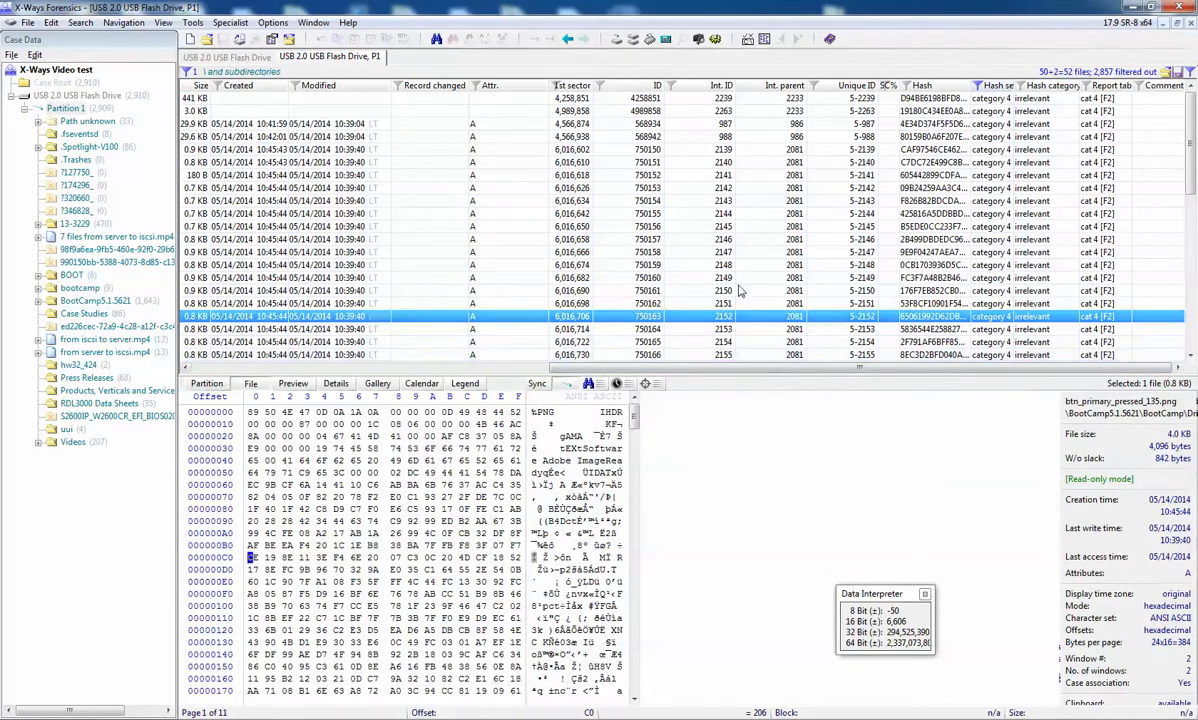
left_click(978, 87)
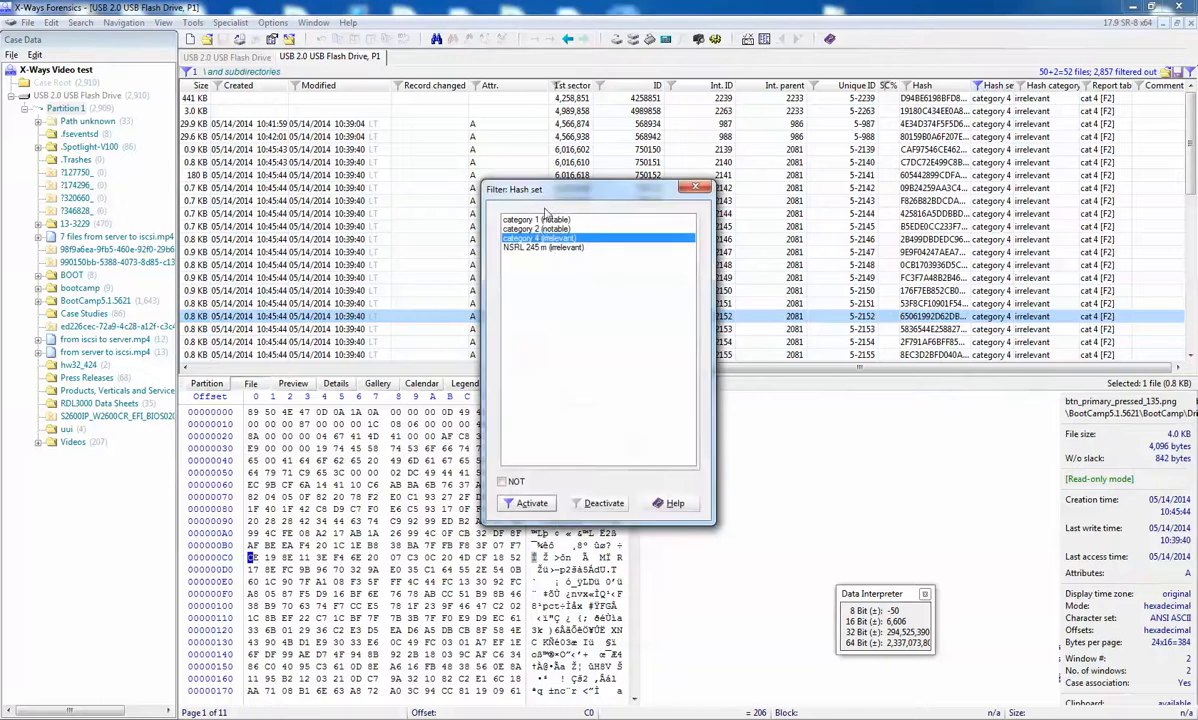
left_click(516, 248)
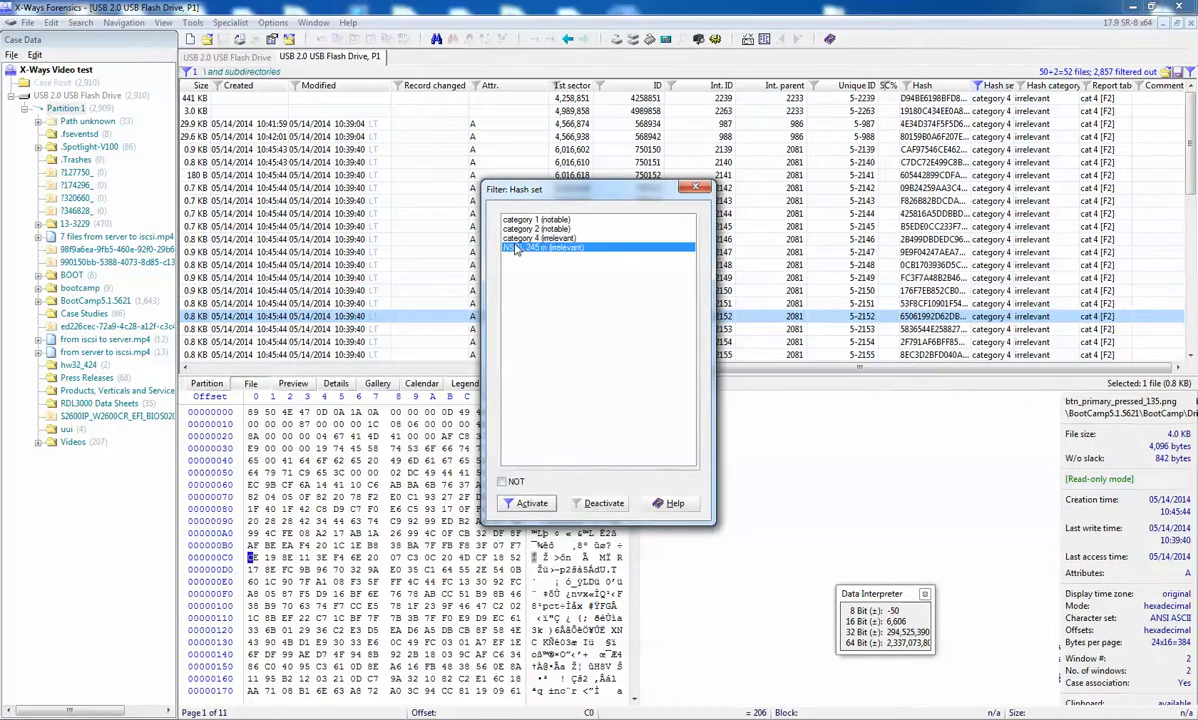
left_click(505, 238, "ctrl")
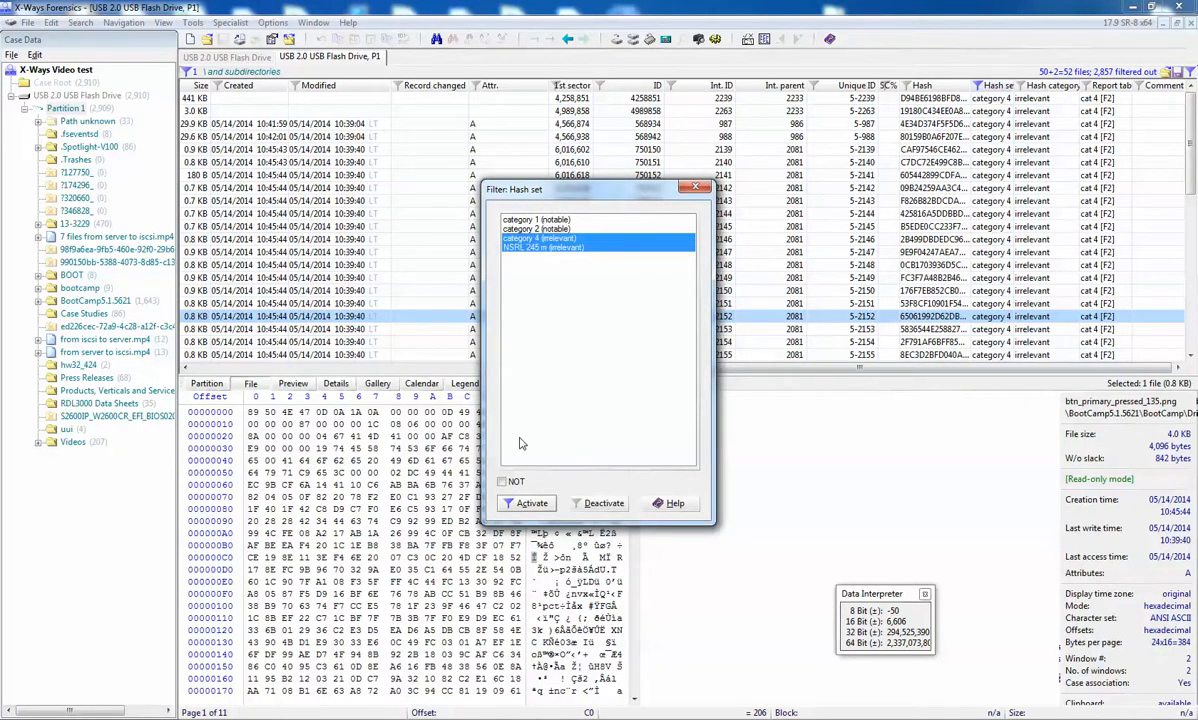
left_click(527, 503)
Step: Filter the list to the Video category and associate the three MP4 files in the root folder with the cat 1 report table
left_click_drag(775, 368, 420, 368)
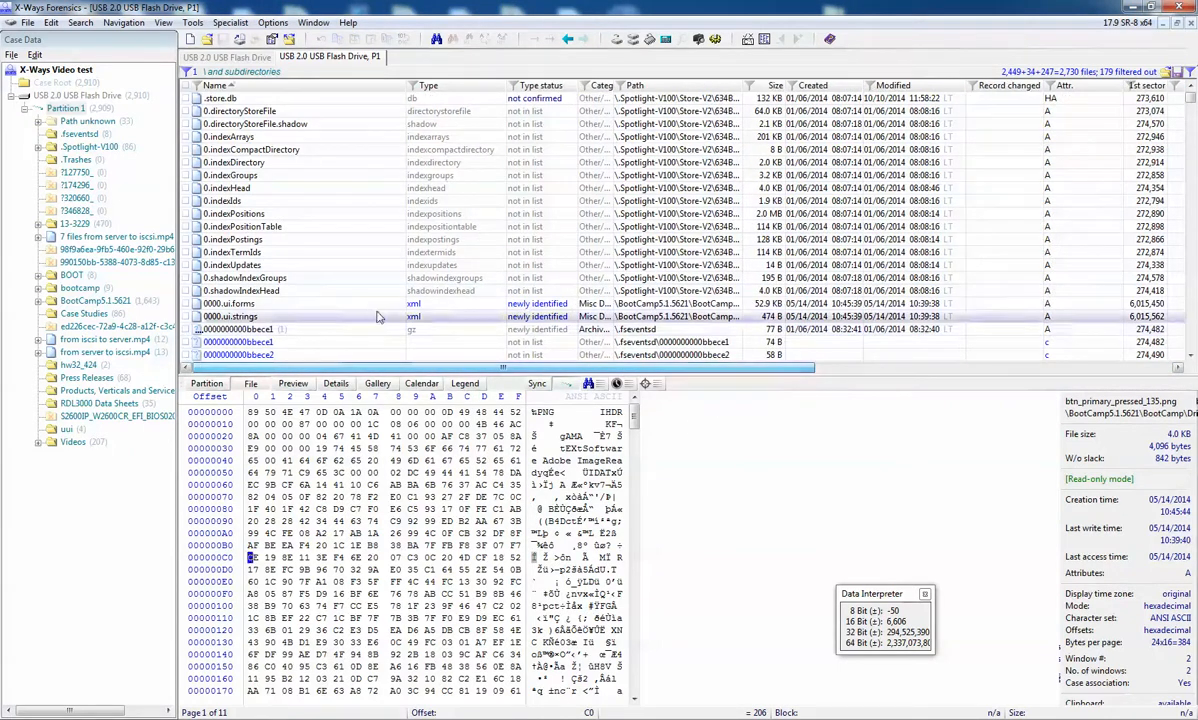
left_click(585, 85)
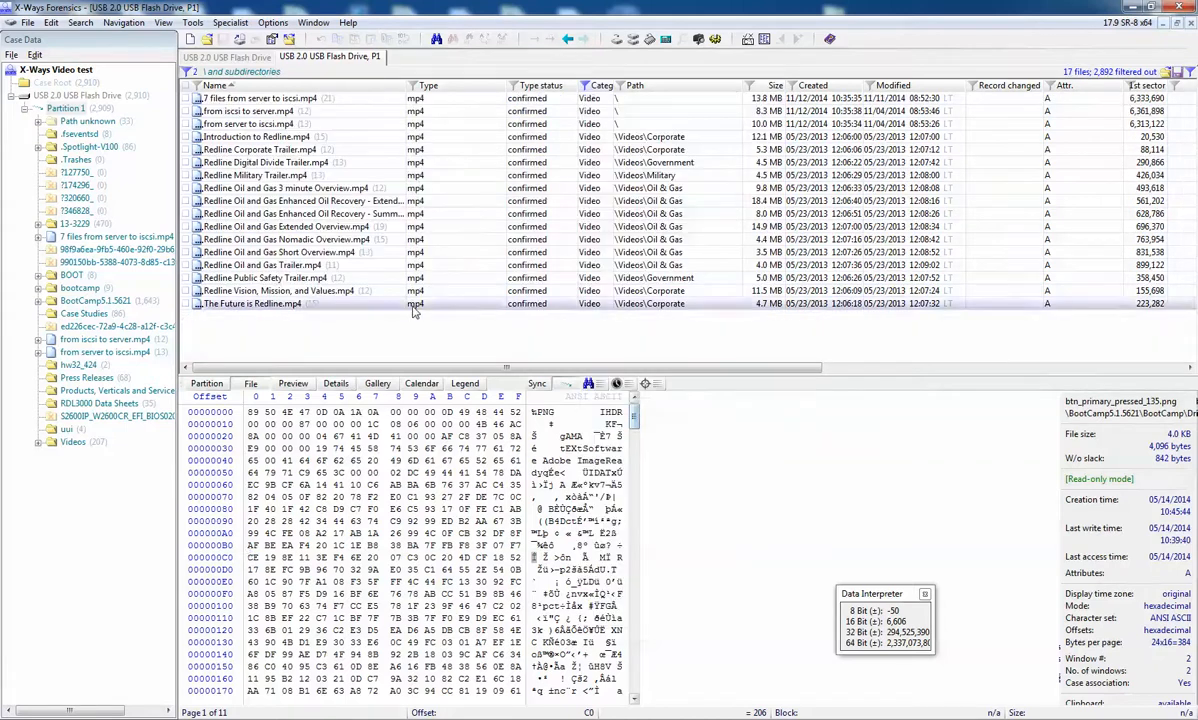
left_click(225, 98)
left_click_drag(225, 98, 228, 122)
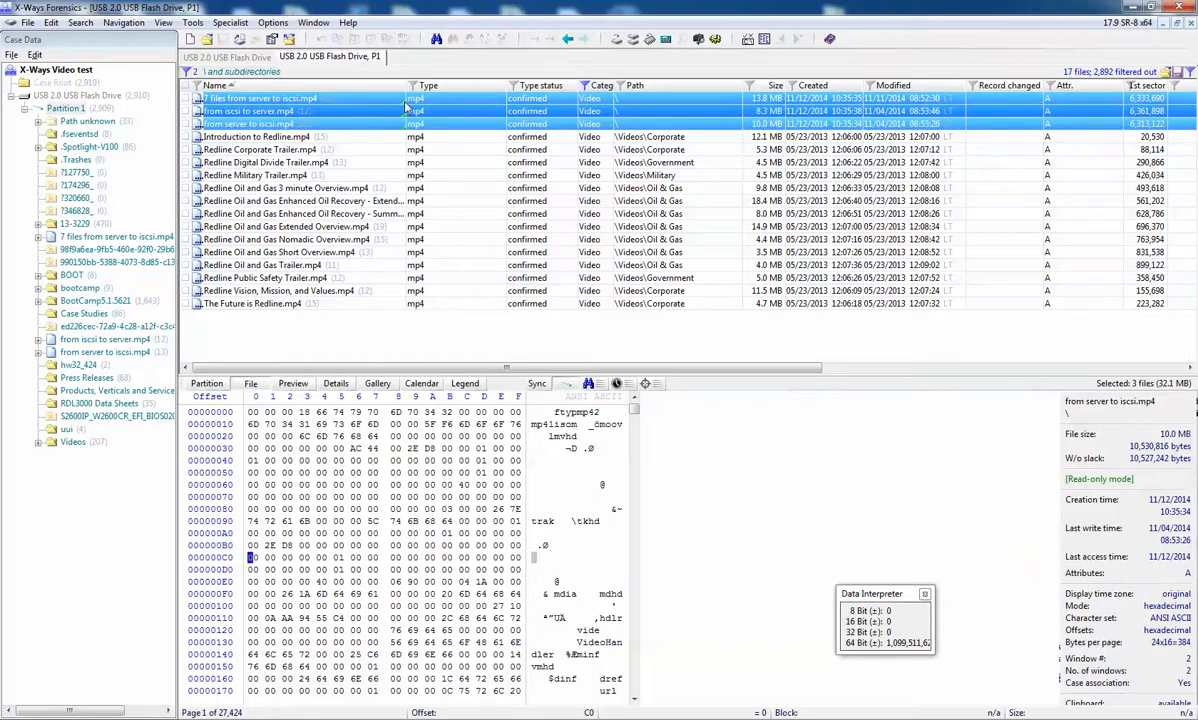
left_click_drag(508, 369, 874, 393)
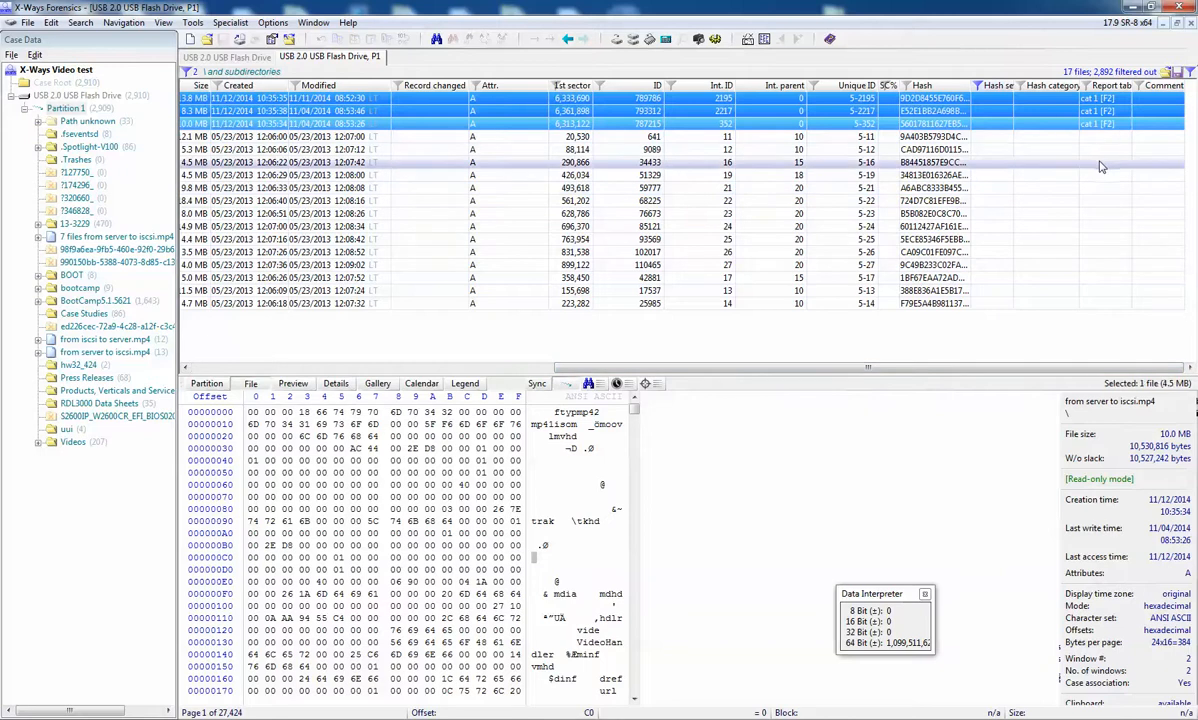
left_click(1110, 162)
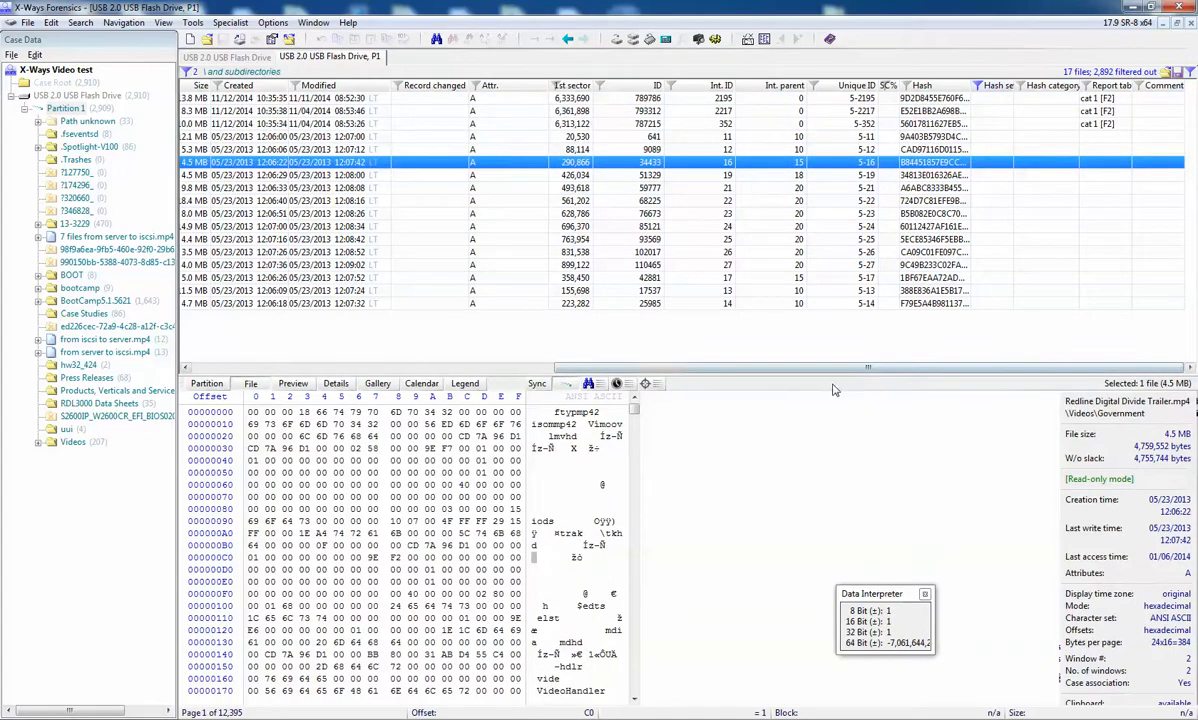
Step: Switch the category filter from Video to Pictures and display the pictures as gallery thumbnails
left_click_drag(678, 370, 373, 369)
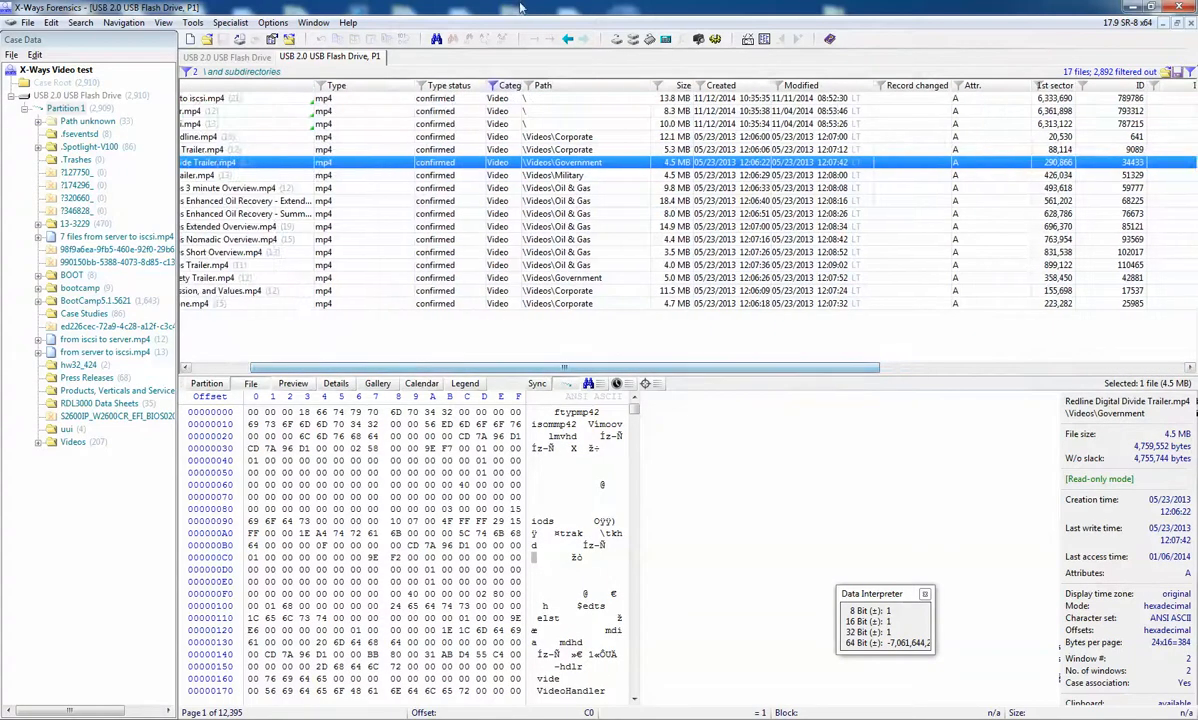
left_click(493, 86)
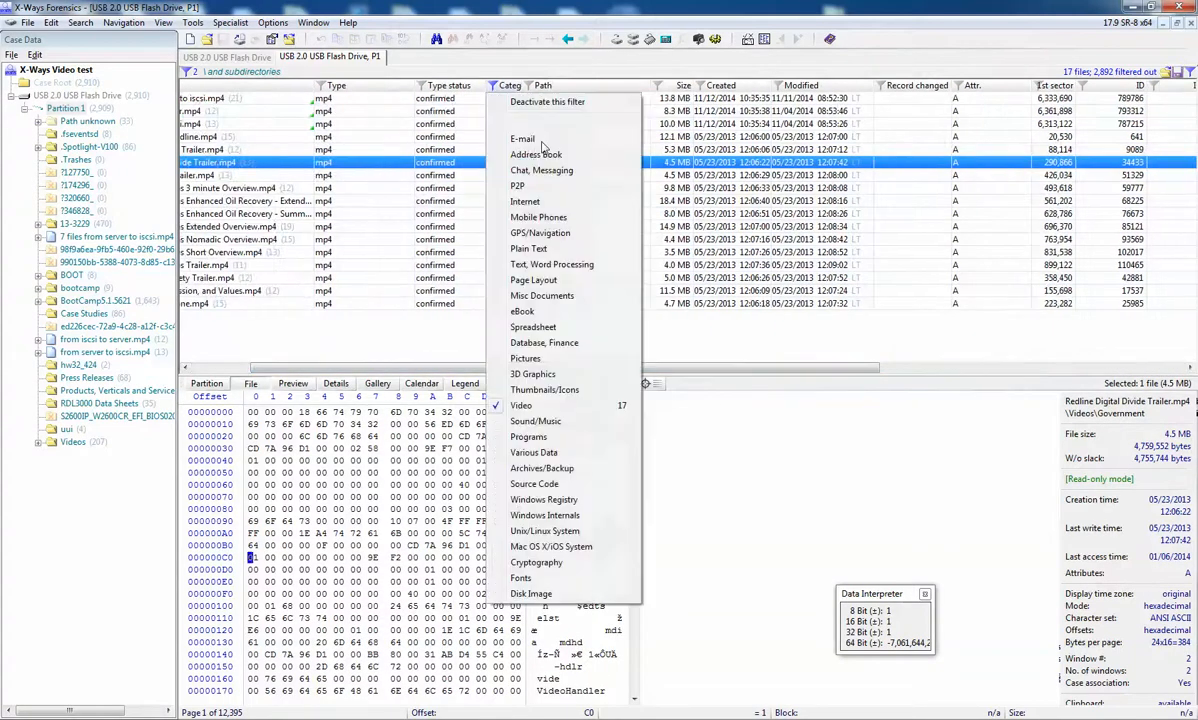
left_click(514, 360)
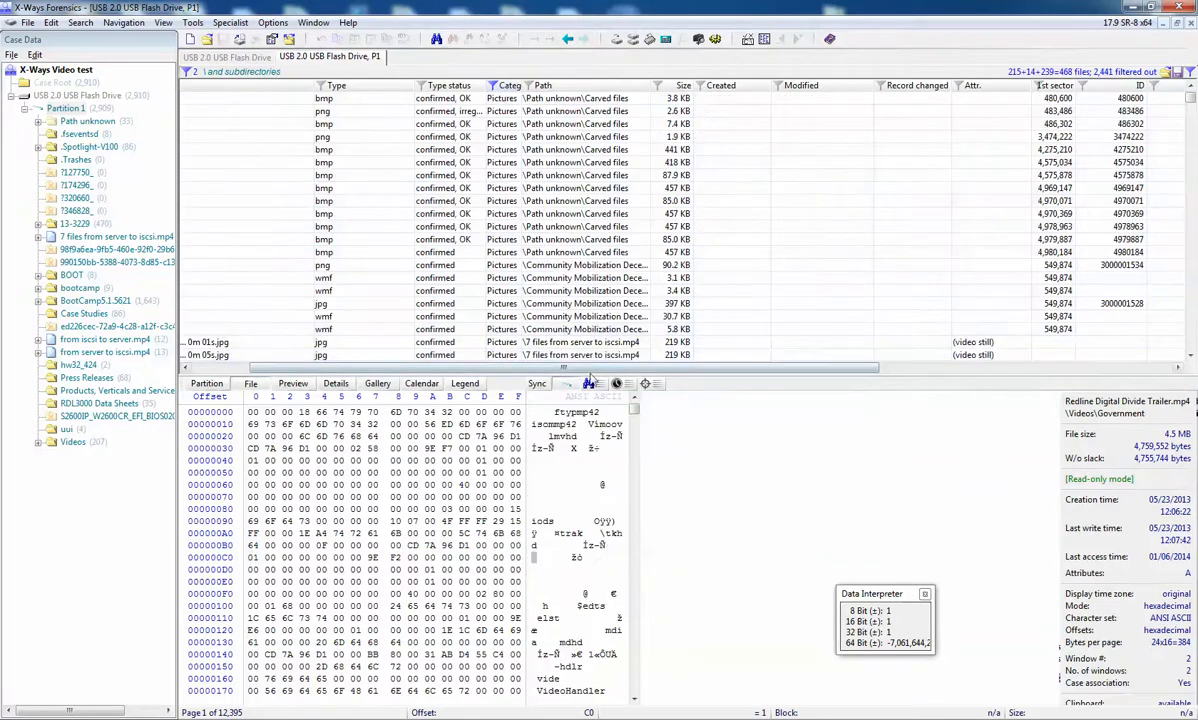
left_click_drag(566, 370, 418, 394)
left_click(377, 383)
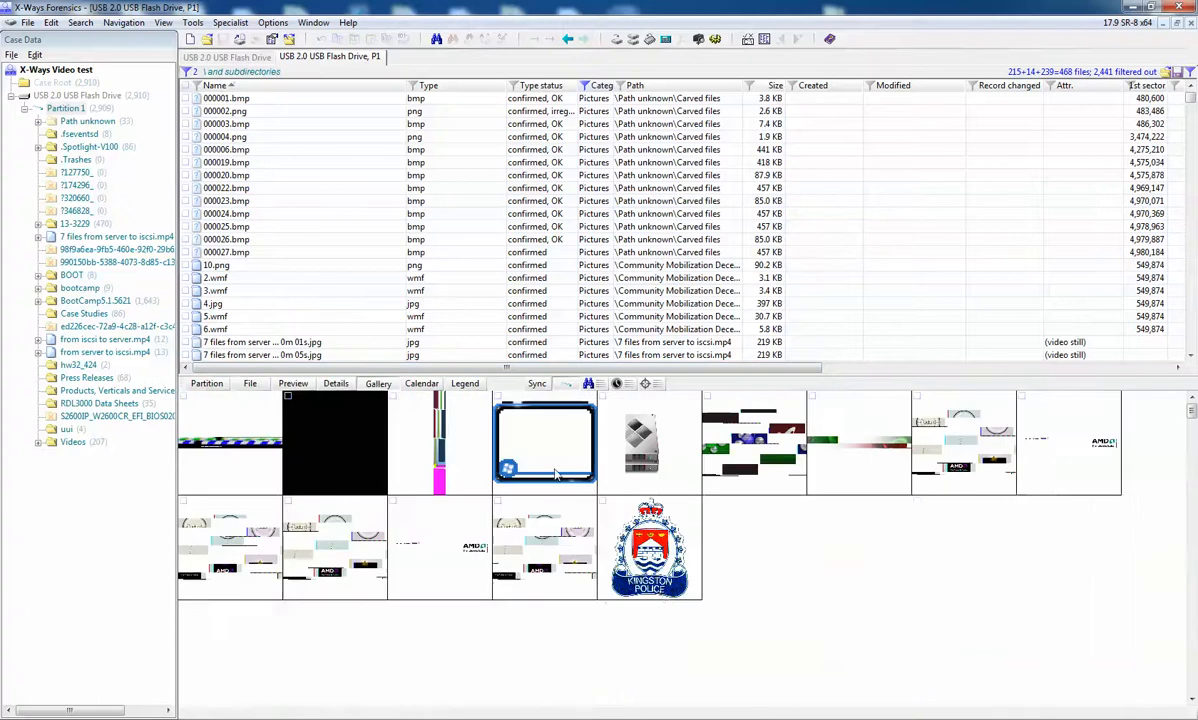
Step: Associate the pictures from 000001.bmp through 10.png with the cat 1 report table
left_click(215, 441)
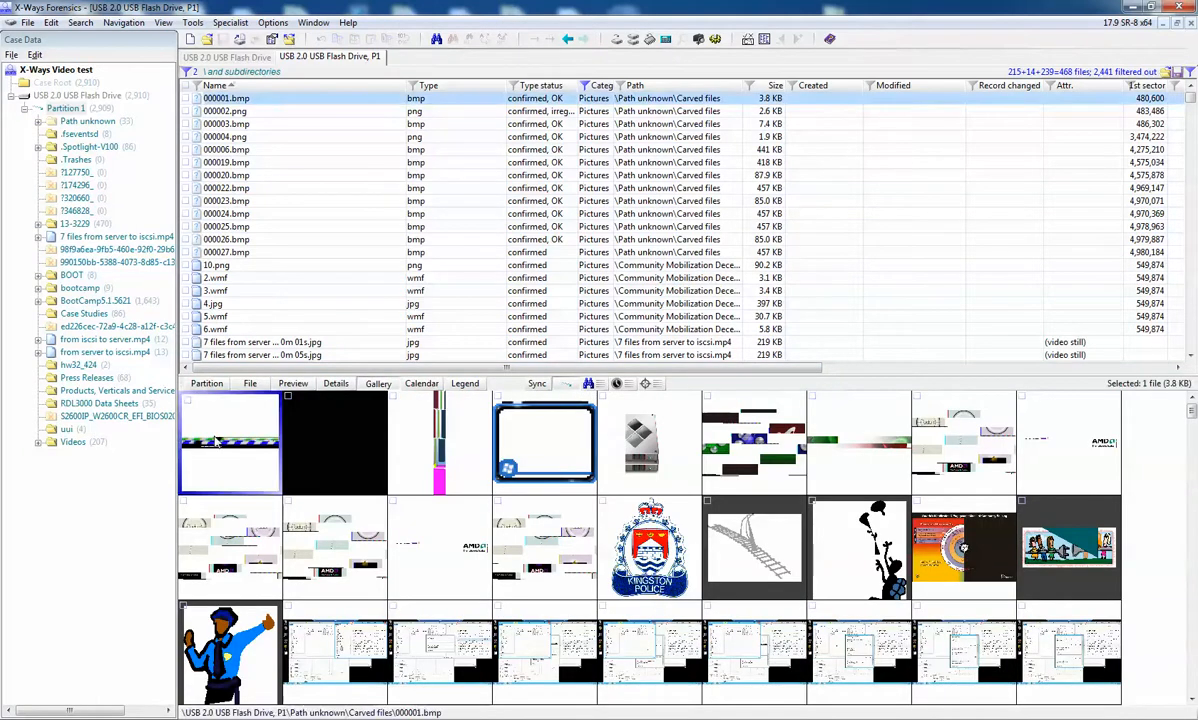
left_click(626, 520, "shift")
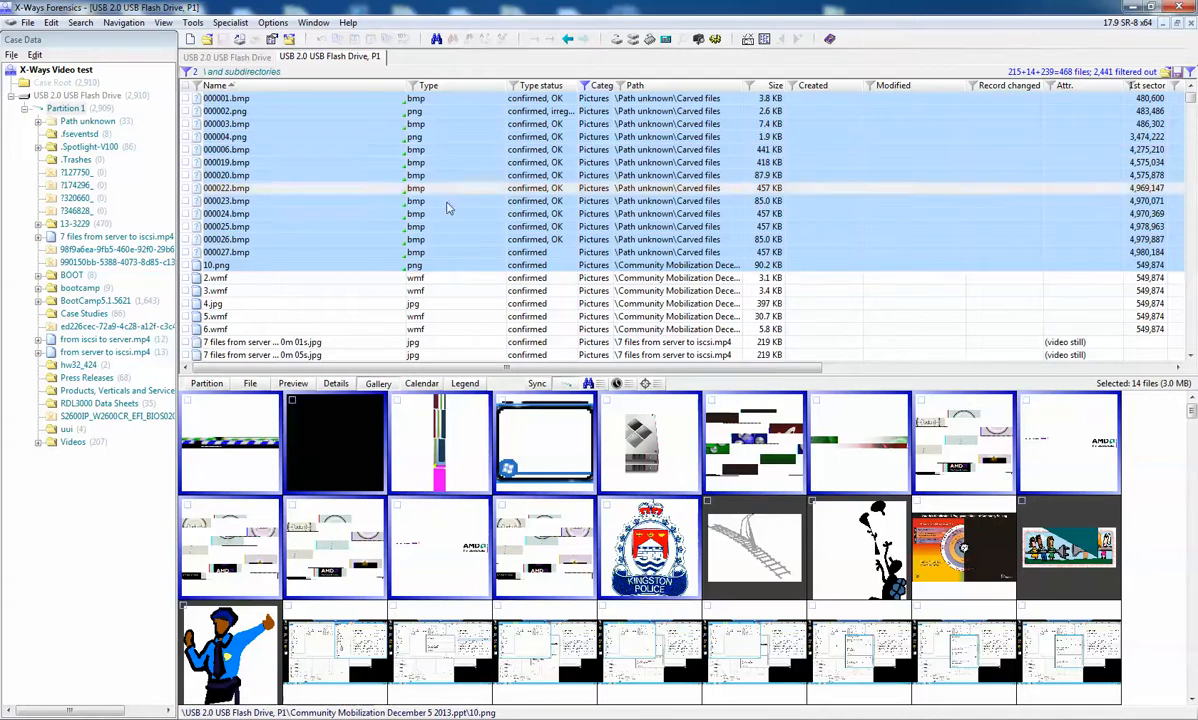
left_click_drag(812, 367, 1147, 367)
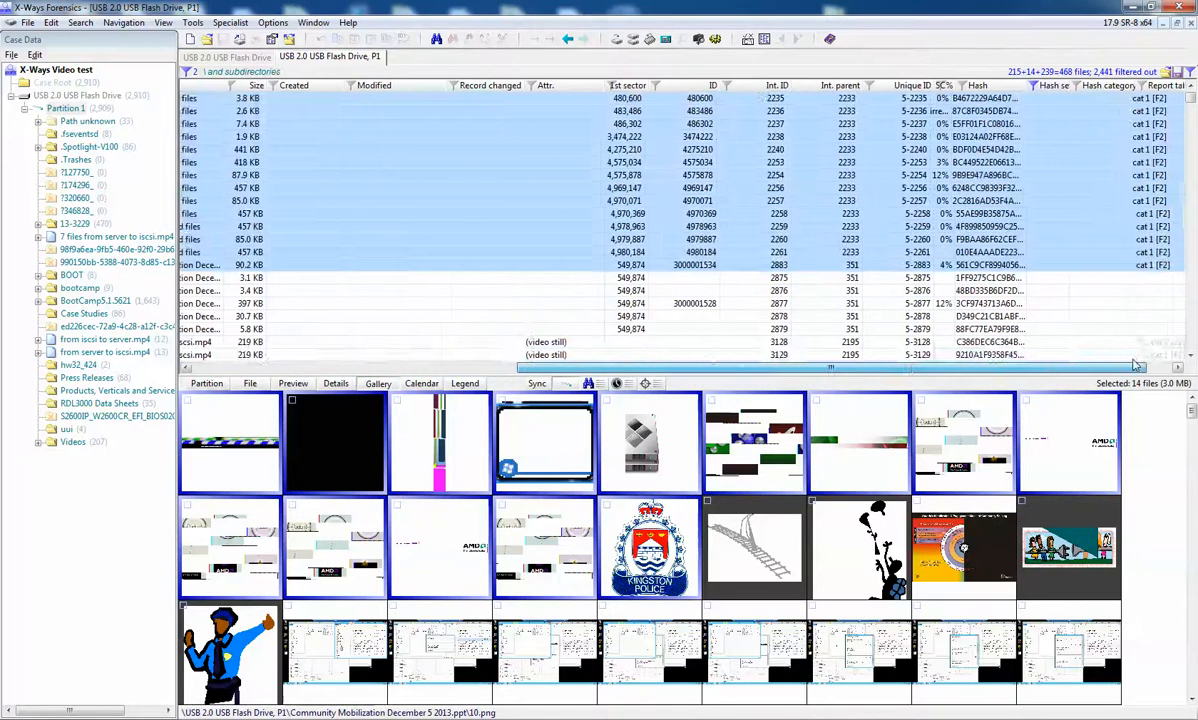
left_click(440, 650)
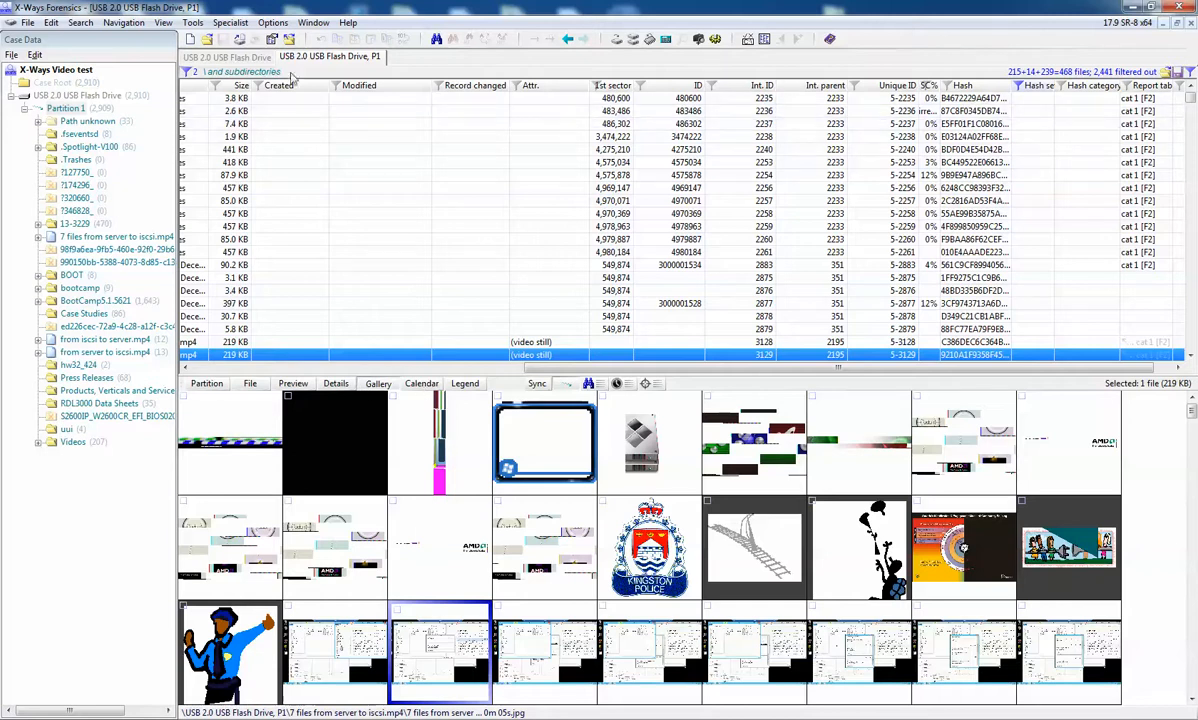
Step: Deactivate the filters, return to the hex view, and set Refine Volume Snapshot to run X-Tensions in selected evidence objects
left_click(187, 75)
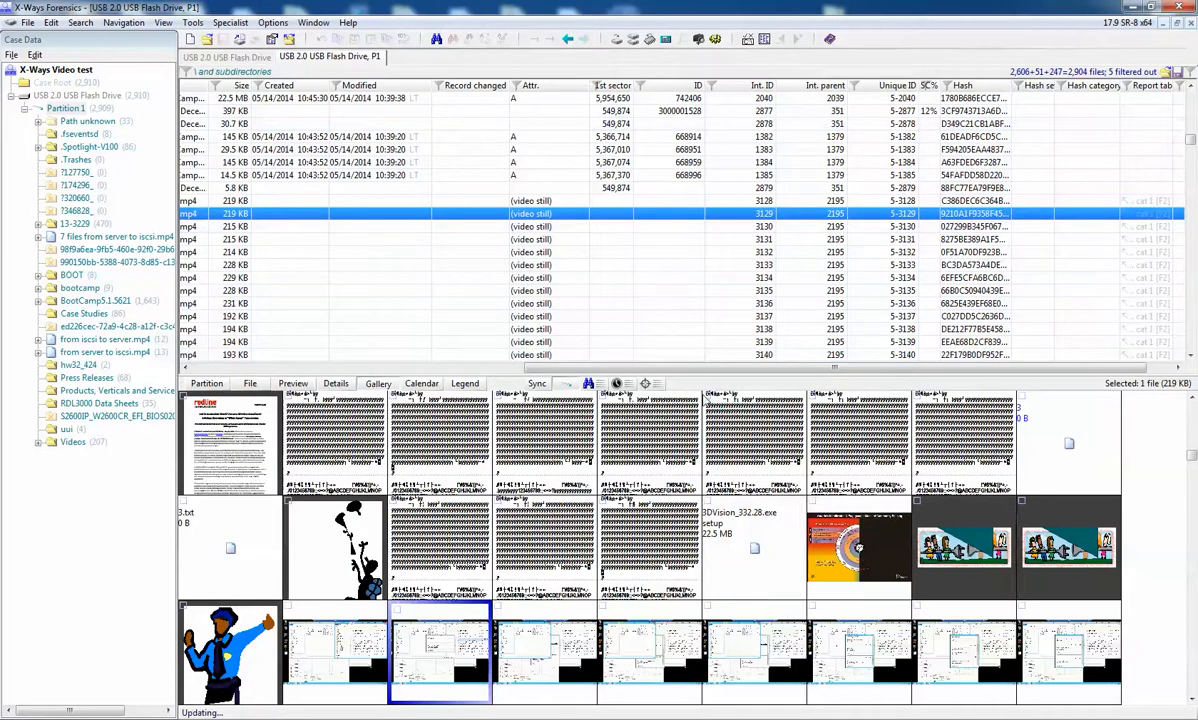
left_click(253, 384)
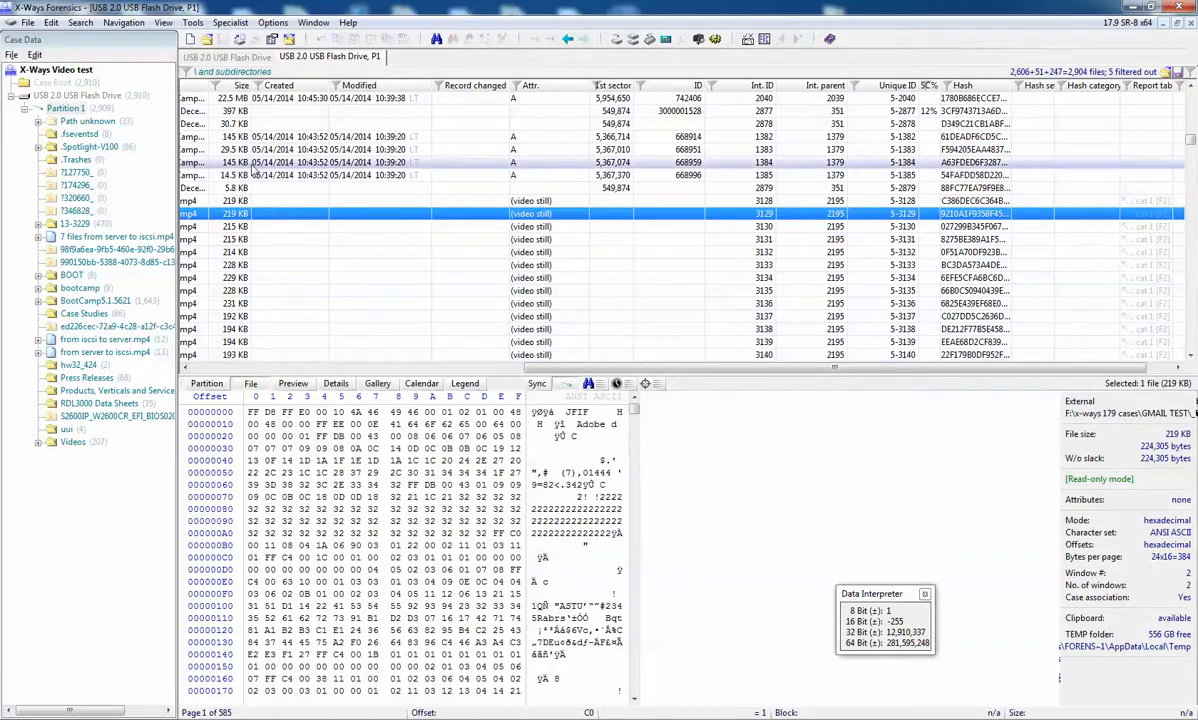
left_click(229, 23)
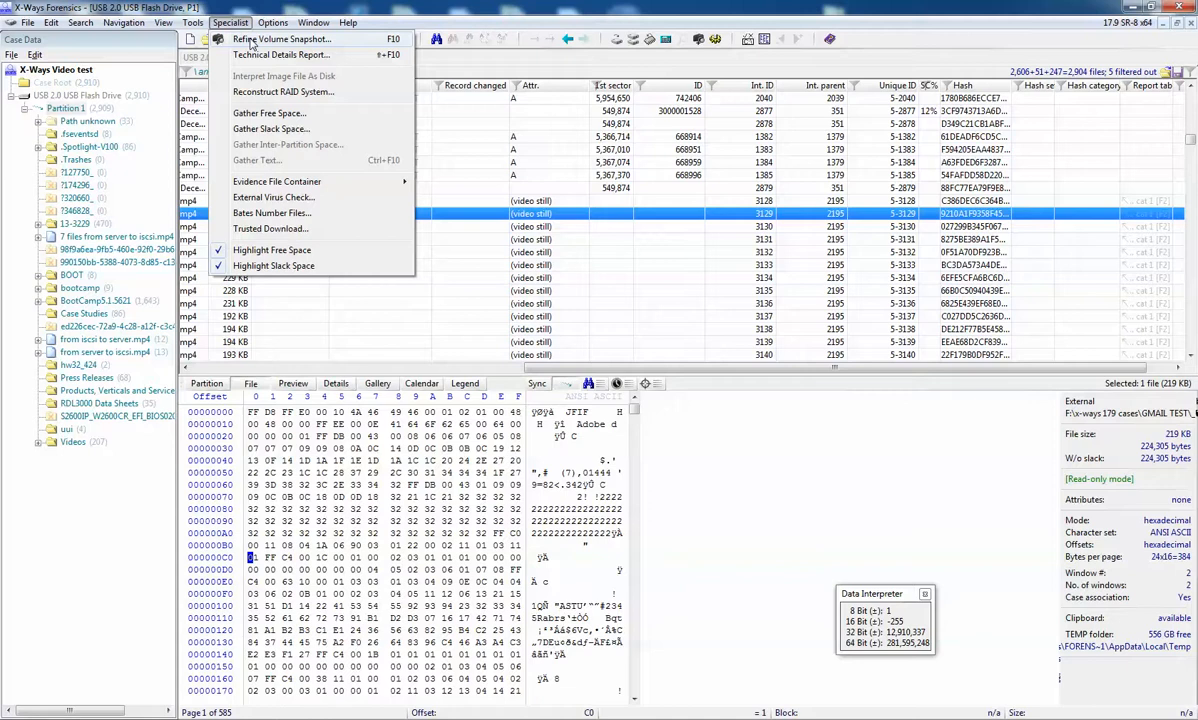
left_click(251, 40)
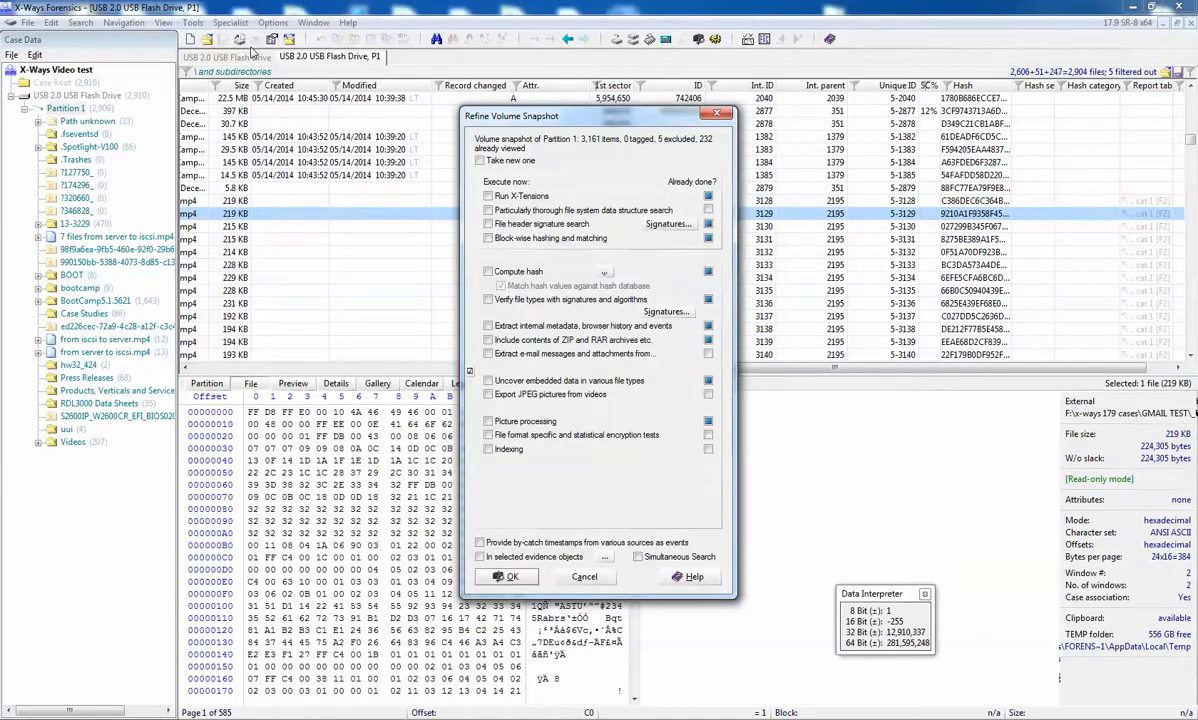
left_click(488, 197)
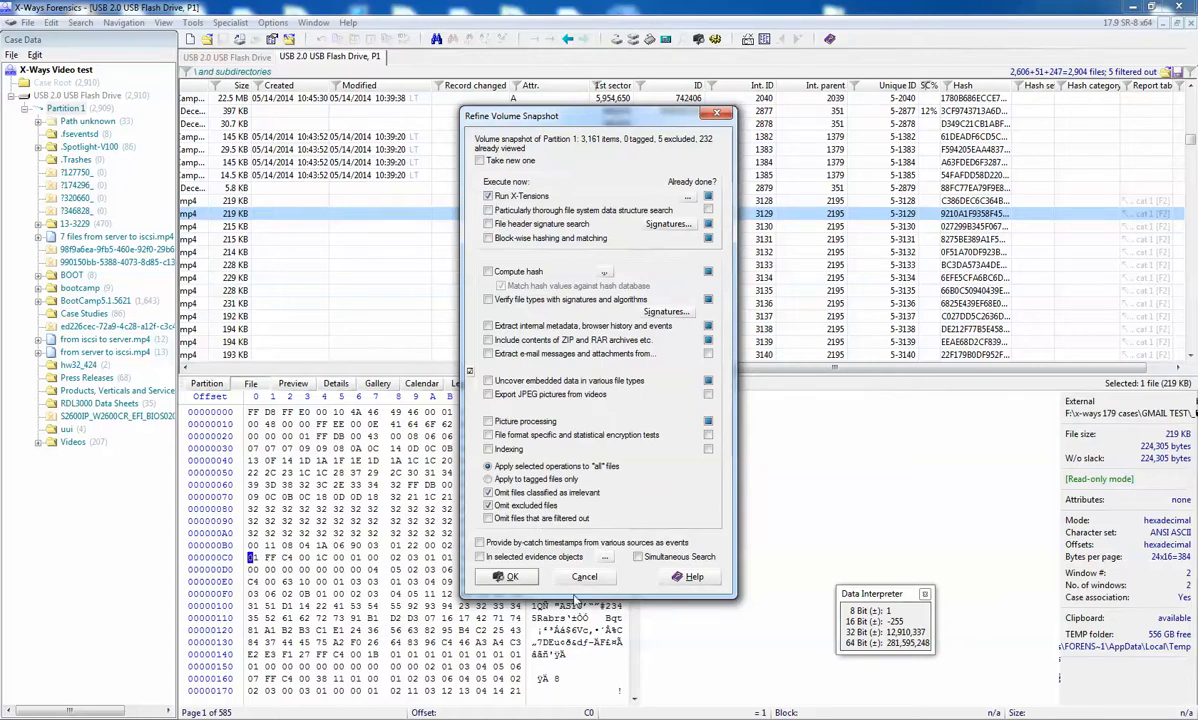
left_click(481, 557)
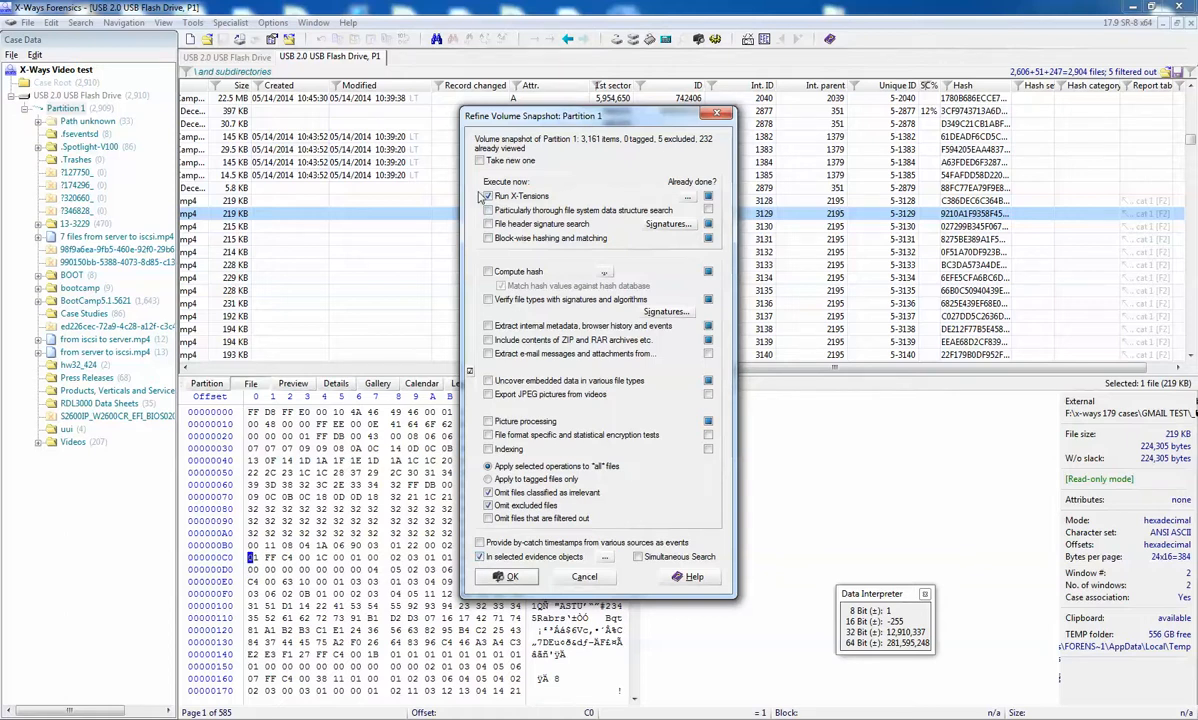
Step: Remove and reload XwaysKPF_x64_v3.6.2.d.dll as the X-Tension, and start the refinement on USB 2.0 USB Flash Drive, Partition 1
left_click(687, 199)
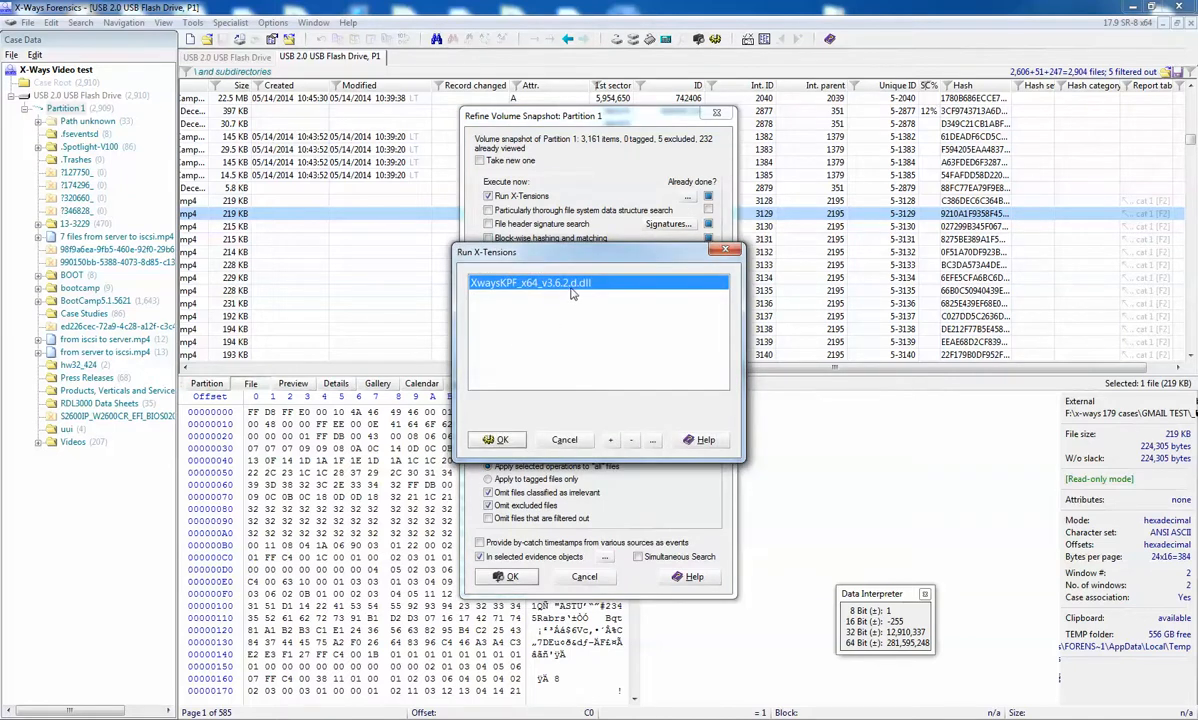
left_click(628, 441)
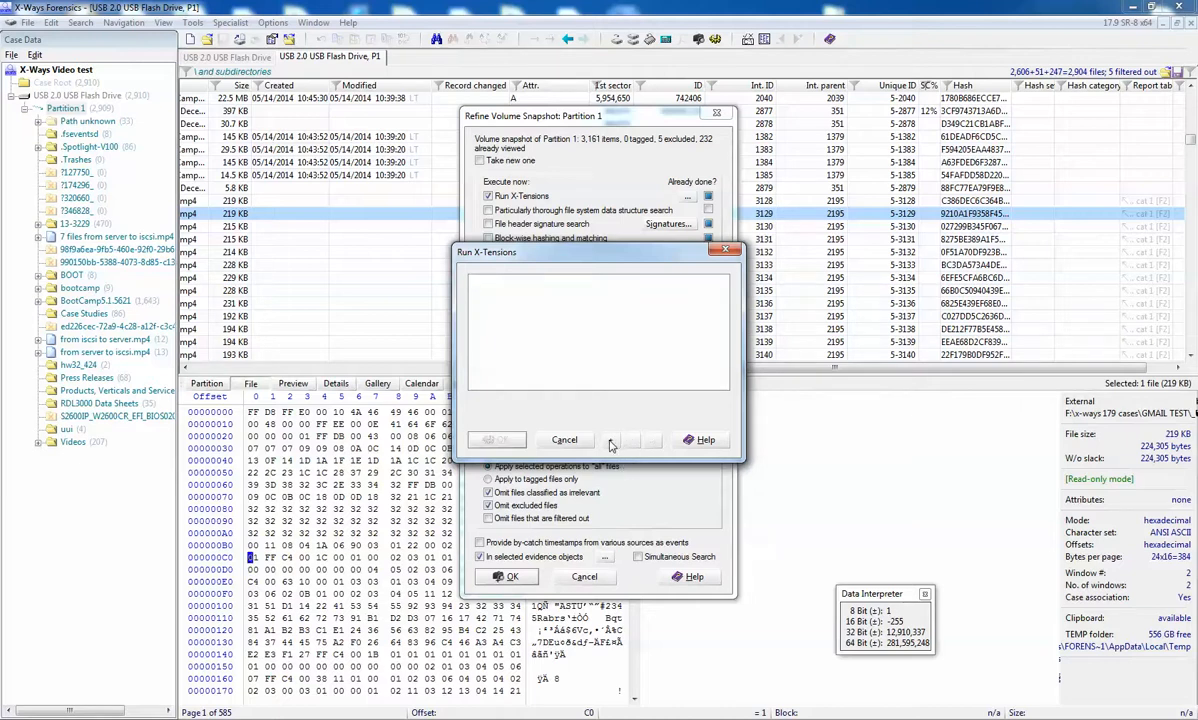
left_click(611, 440)
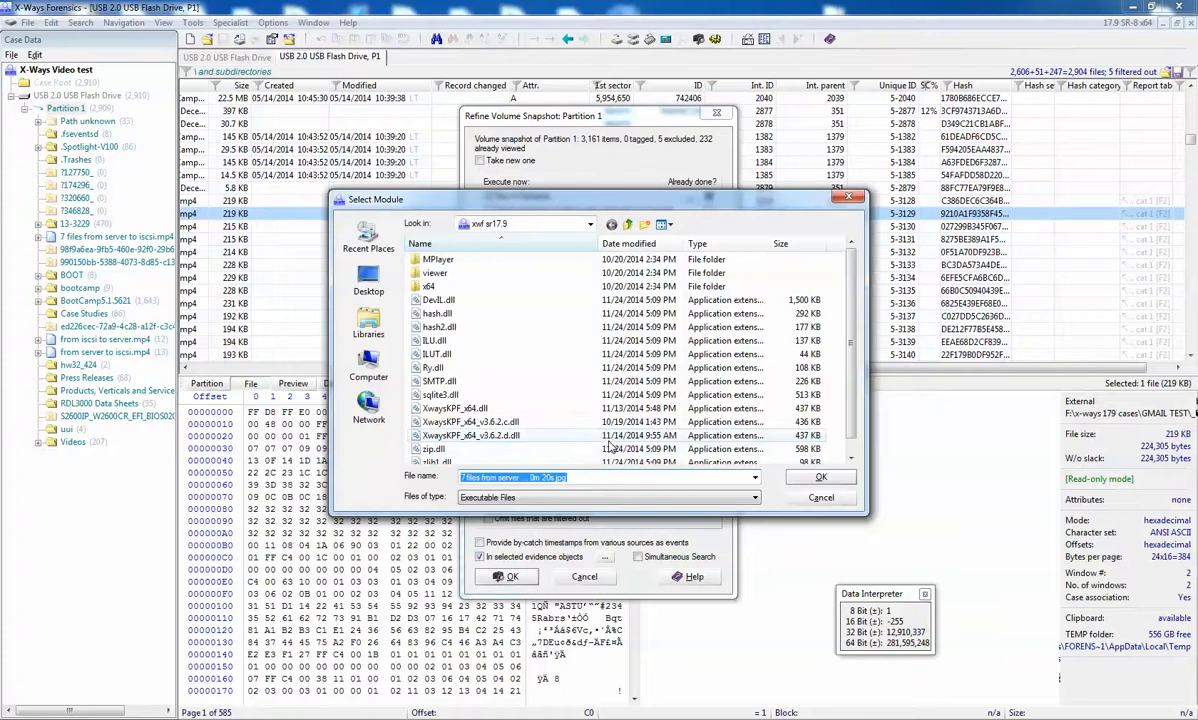
left_click(490, 437)
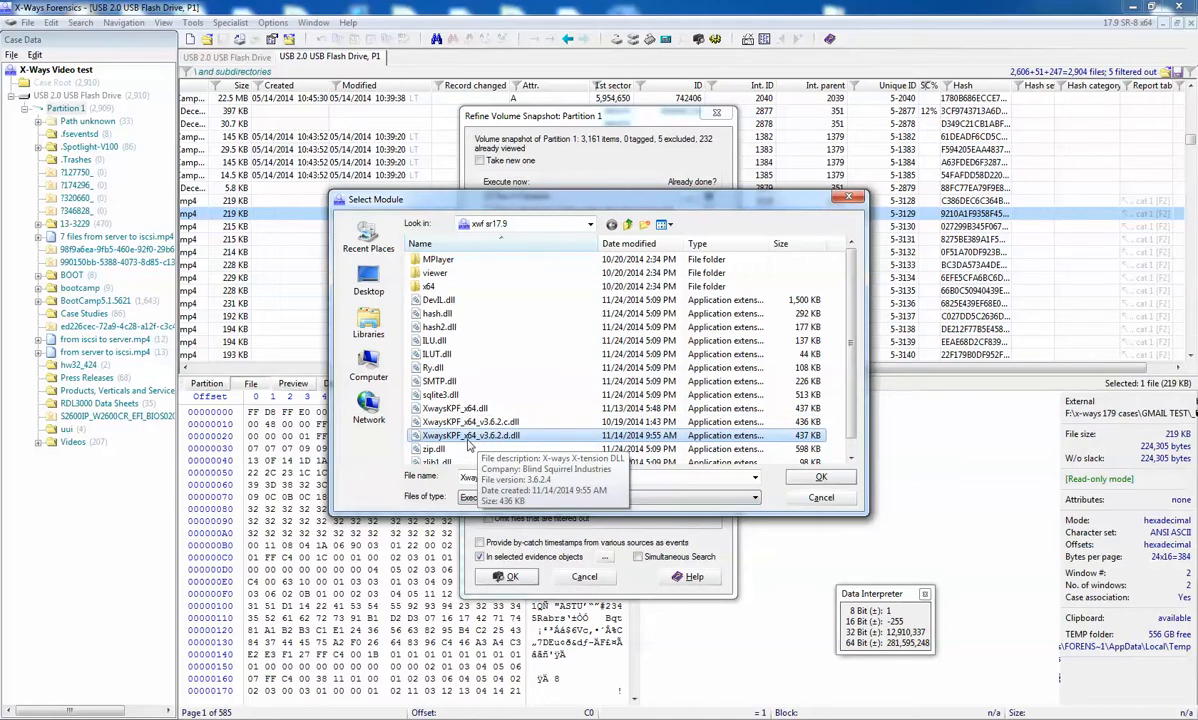
left_click(806, 479)
left_click(496, 441)
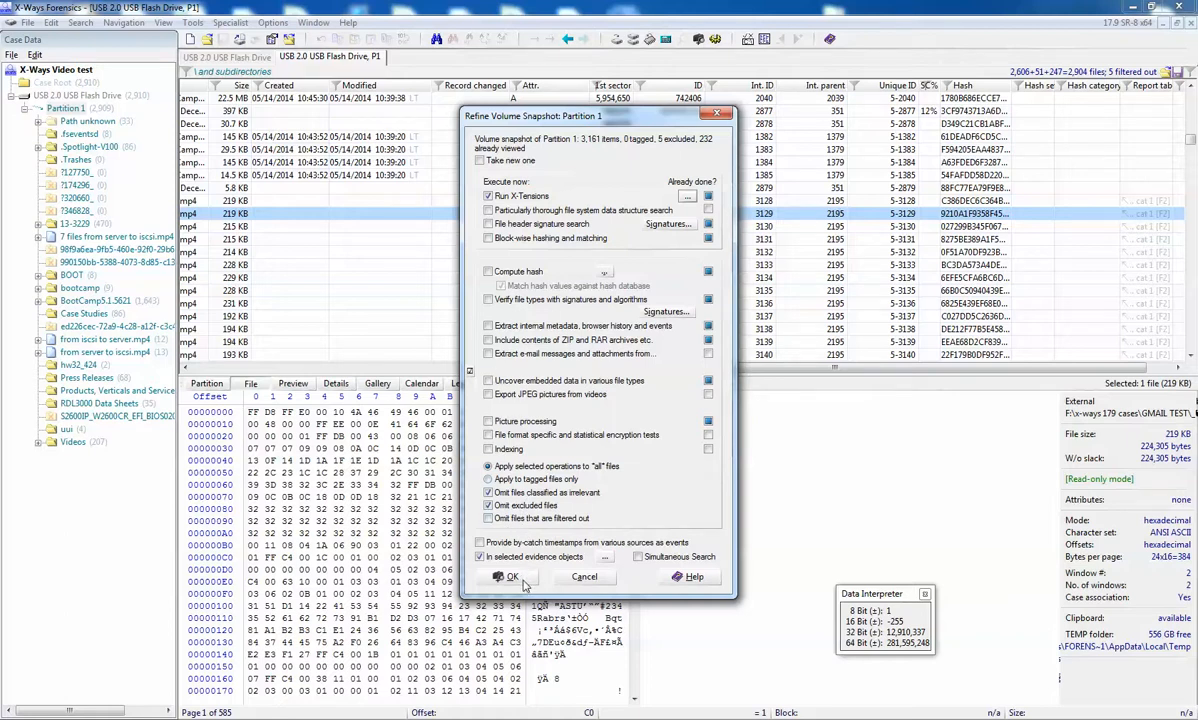
left_click(524, 580)
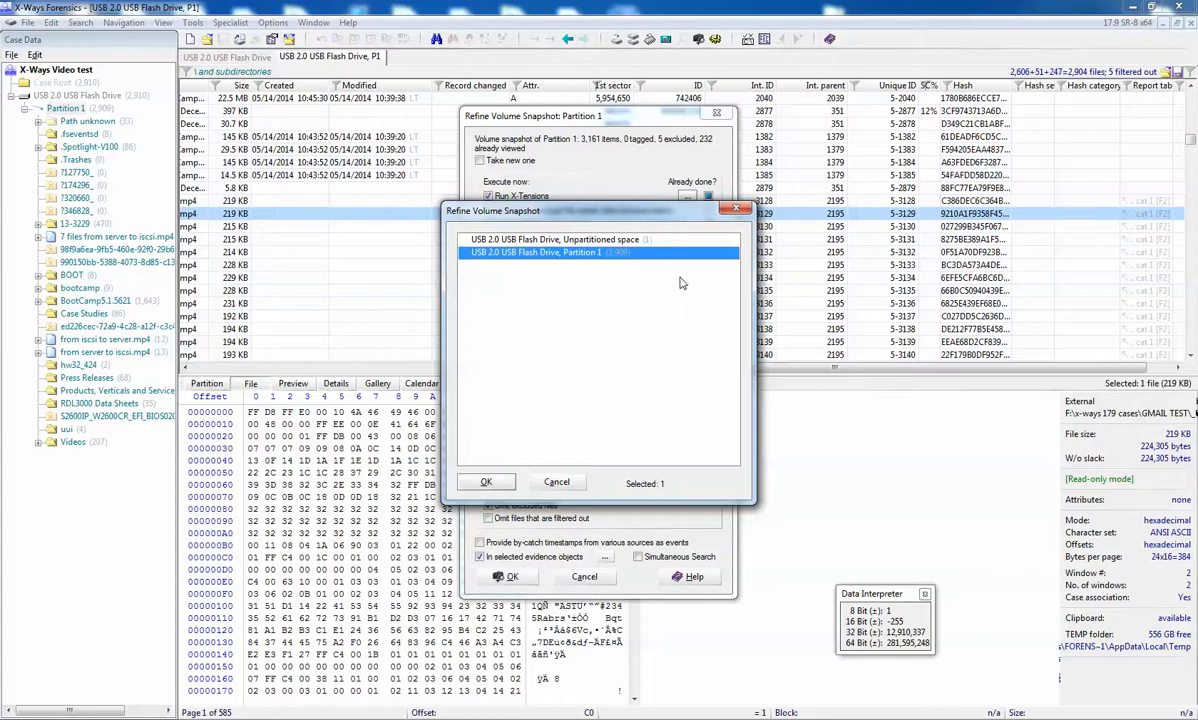
left_click(486, 483)
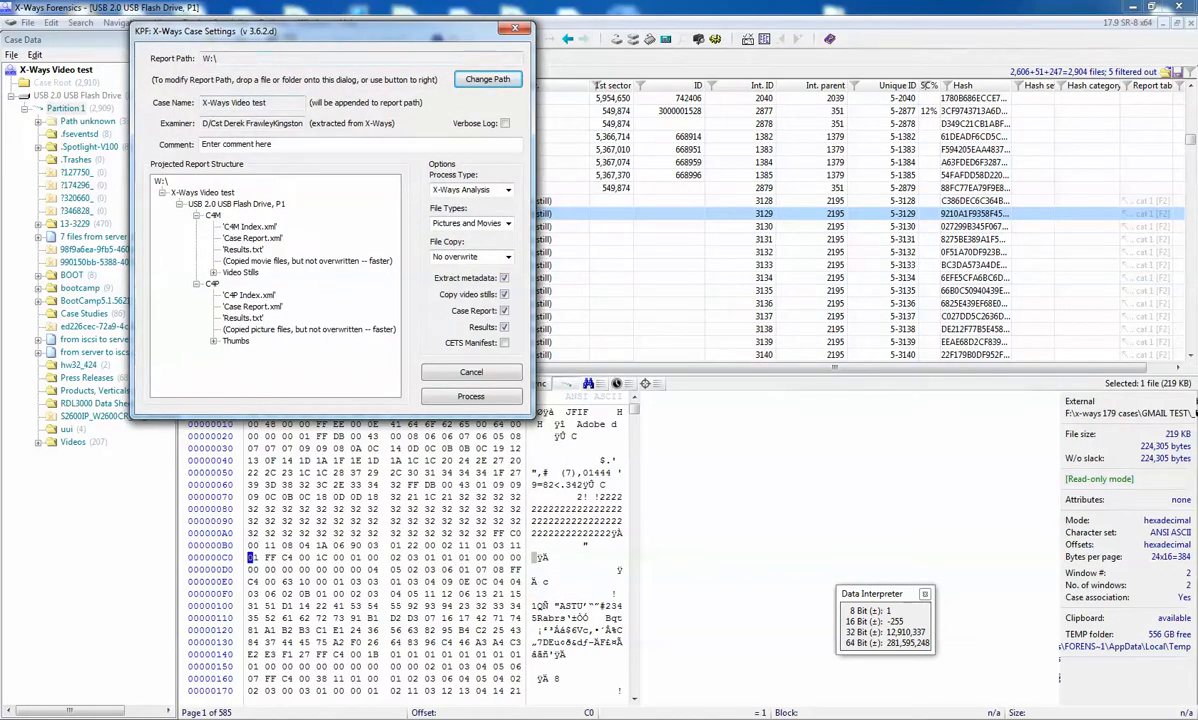
Step: Open a file explorer window beside the case settings and browse to the W: network drive used as the report path
left_click(235, 518)
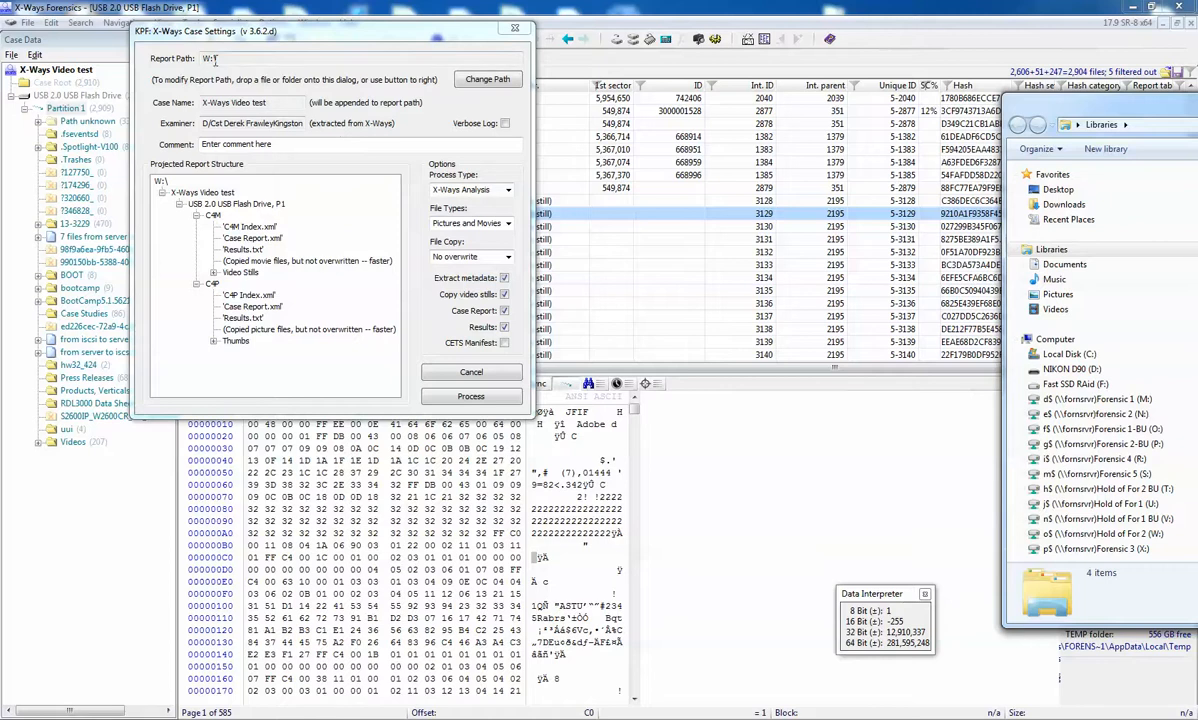
left_click_drag(487, 185, 252, 64)
left_click_drag(1090, 533, 248, 57)
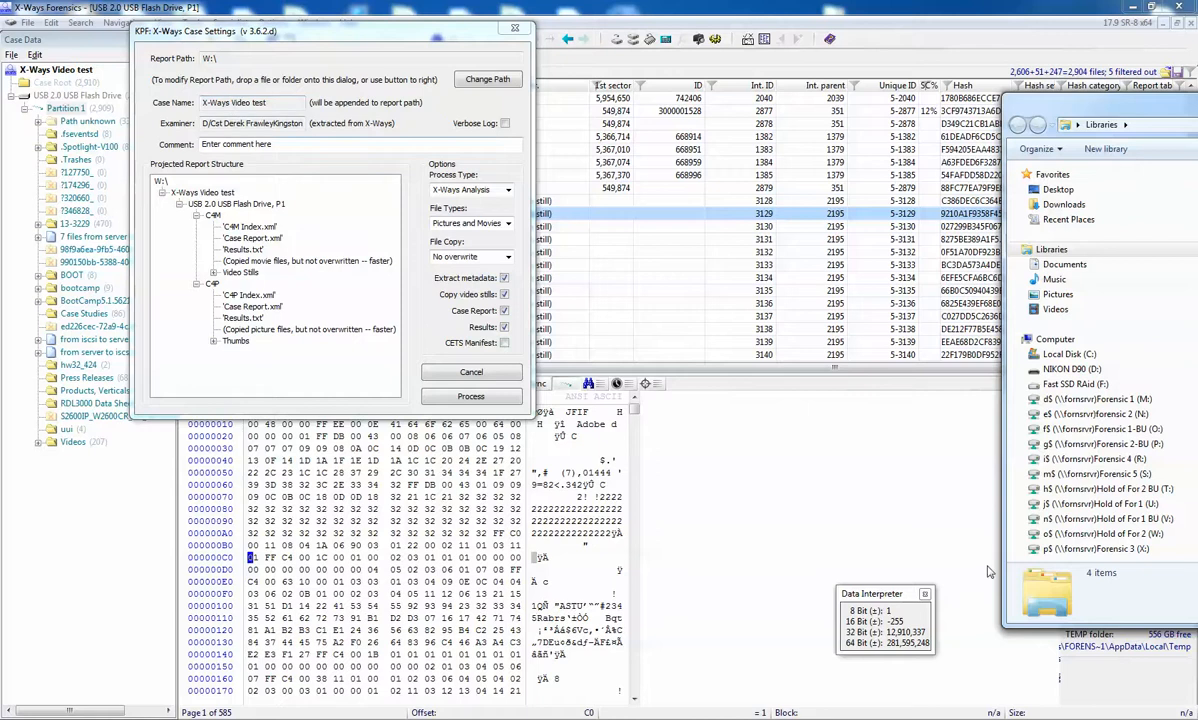
left_click(1100, 534)
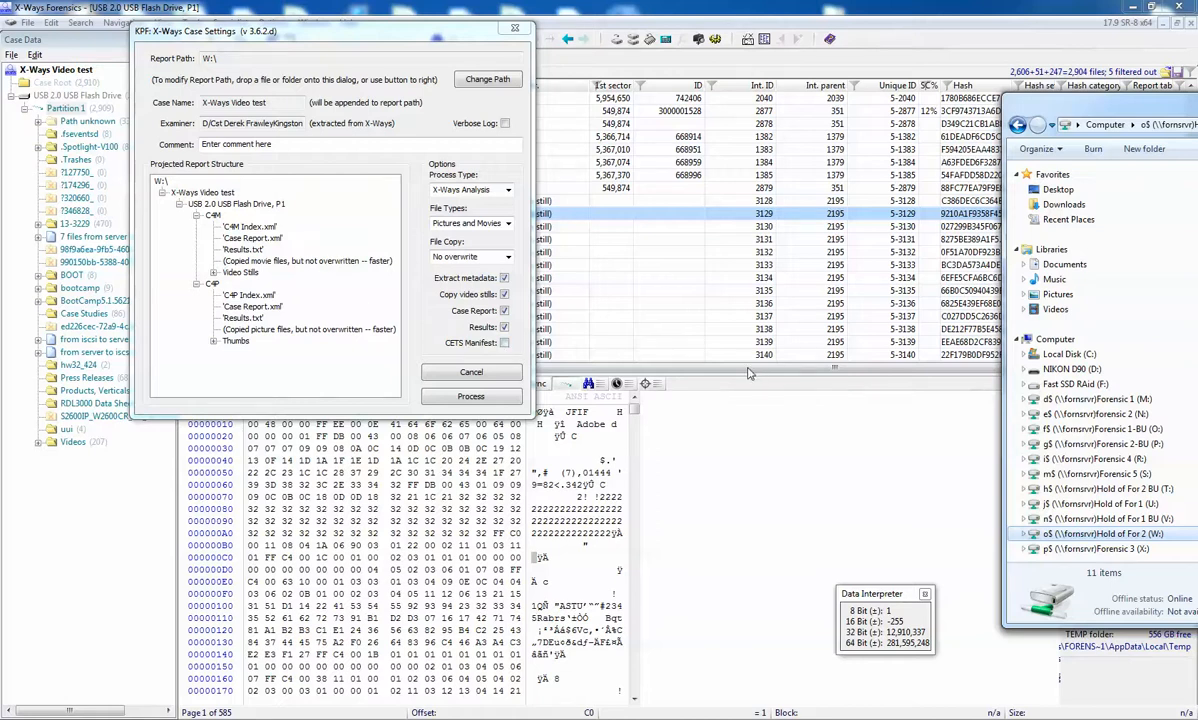
Step: Set the process type to X-Ways Analysis, file types to Pictures and Movies, and file copy to No overwrite, with Results enabled
left_click(507, 191)
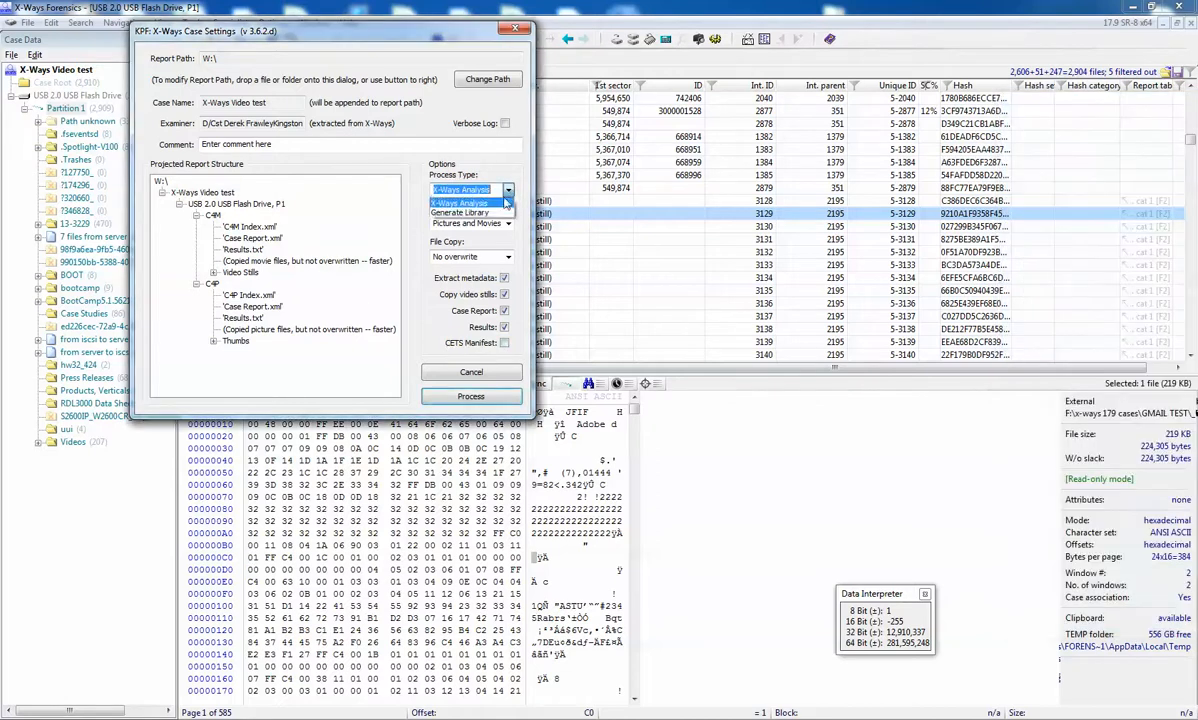
left_click(458, 204)
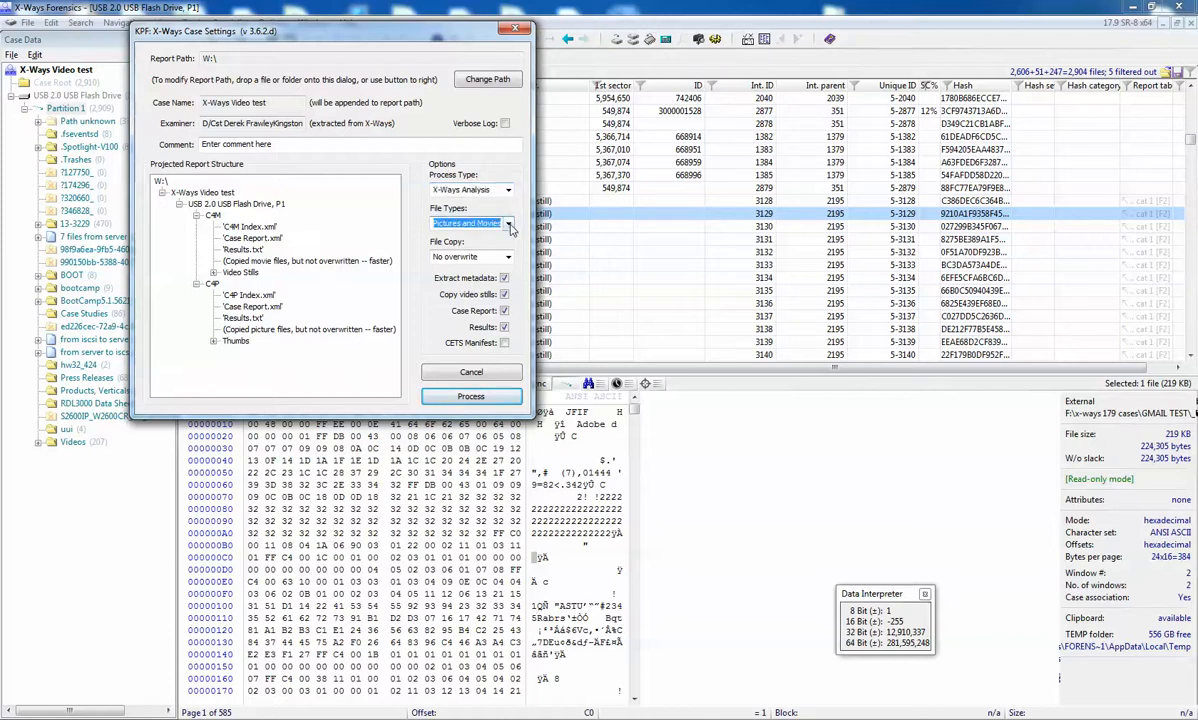
left_click(460, 223)
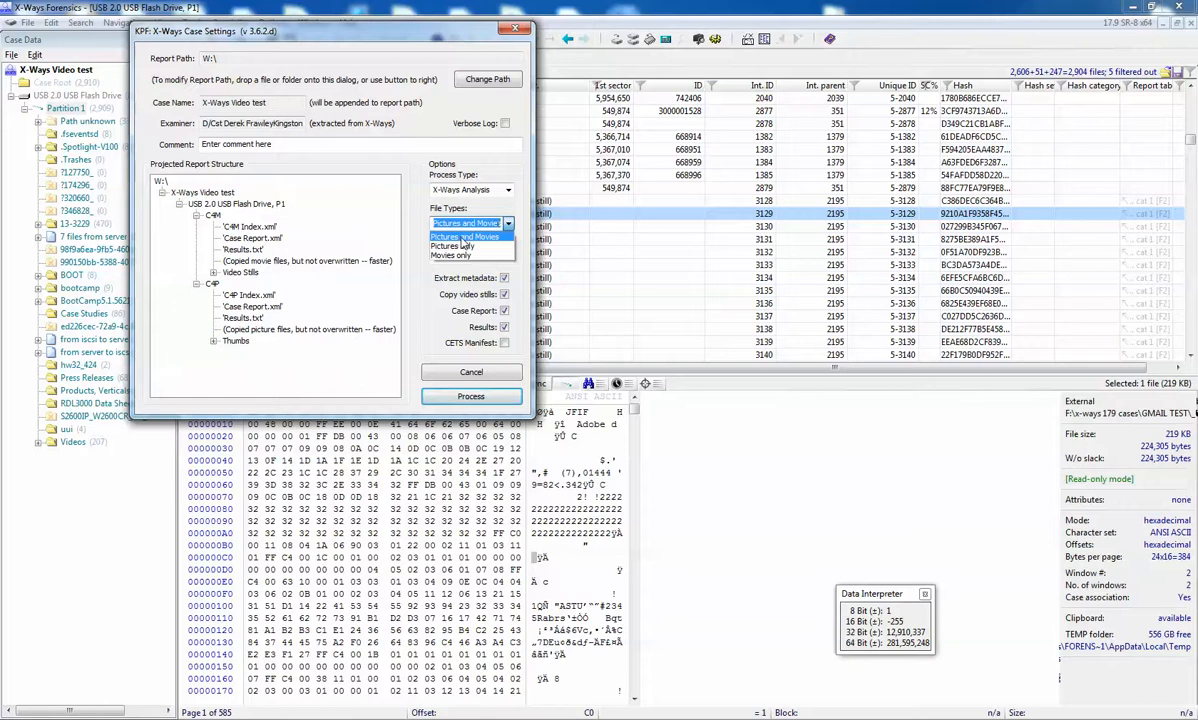
left_click(463, 238)
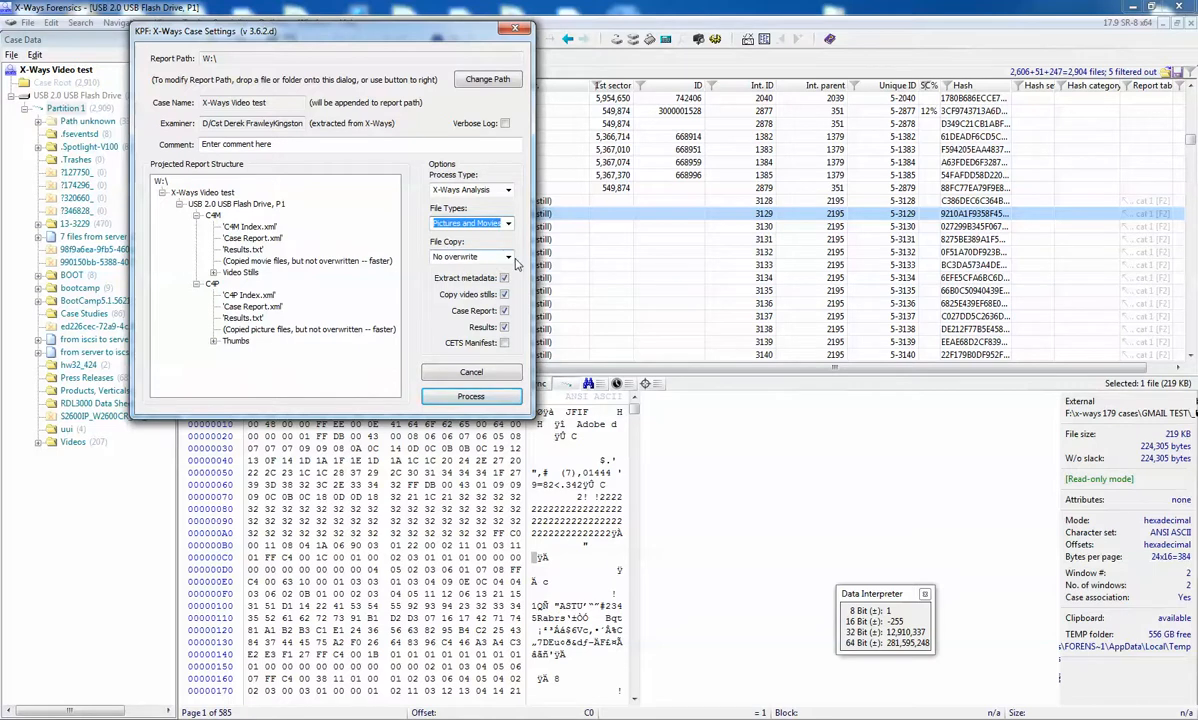
left_click(508, 257)
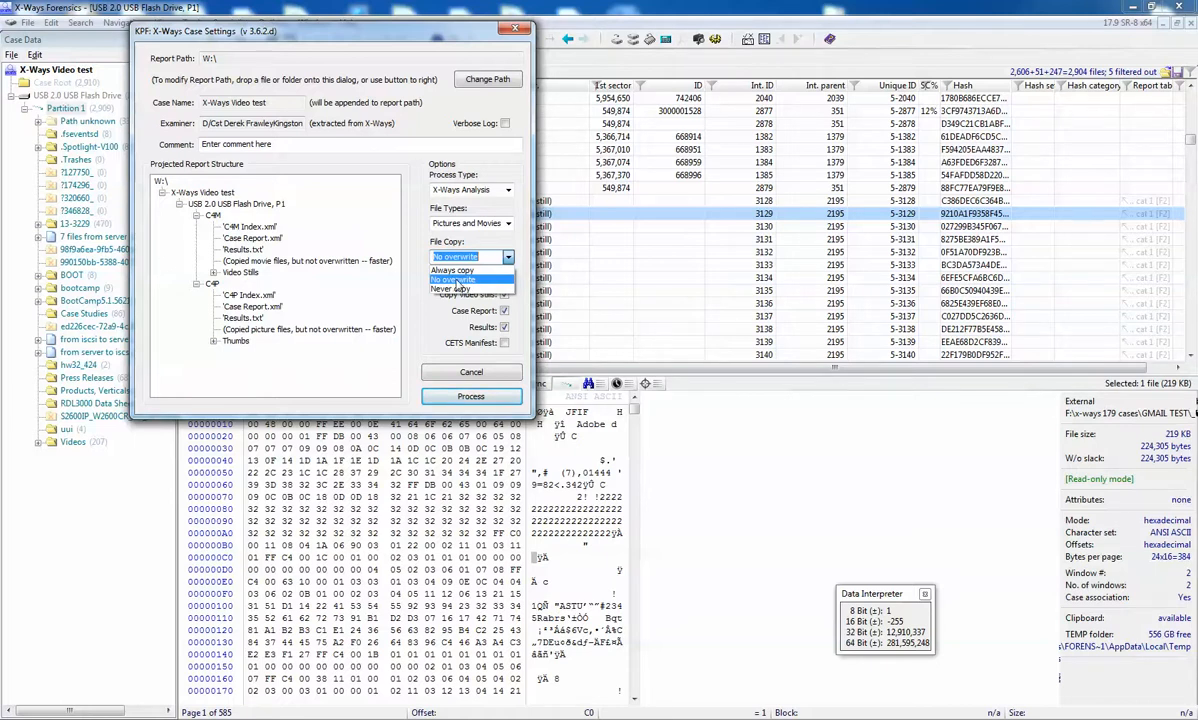
left_click(440, 280)
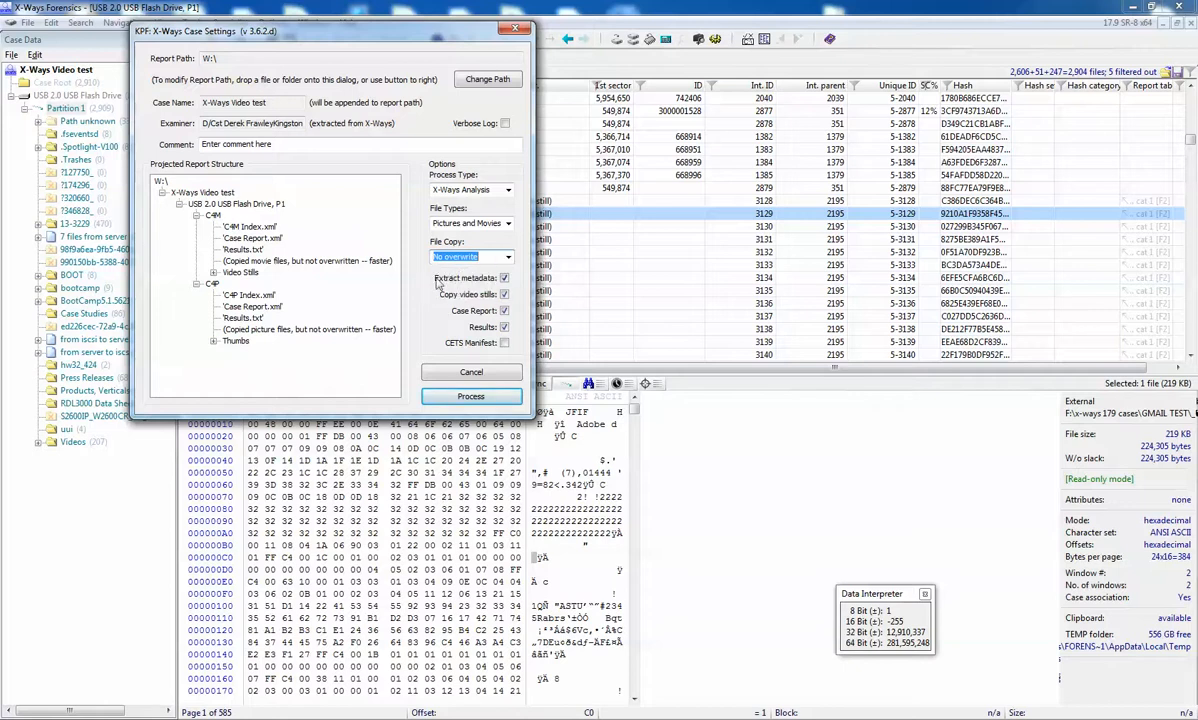
left_click(505, 328)
left_click(505, 328)
Step: Move the W: drive's explorer window into view, then process the KPF export and acknowledge its completion
left_click_drag(1197, 106, 1134, 83)
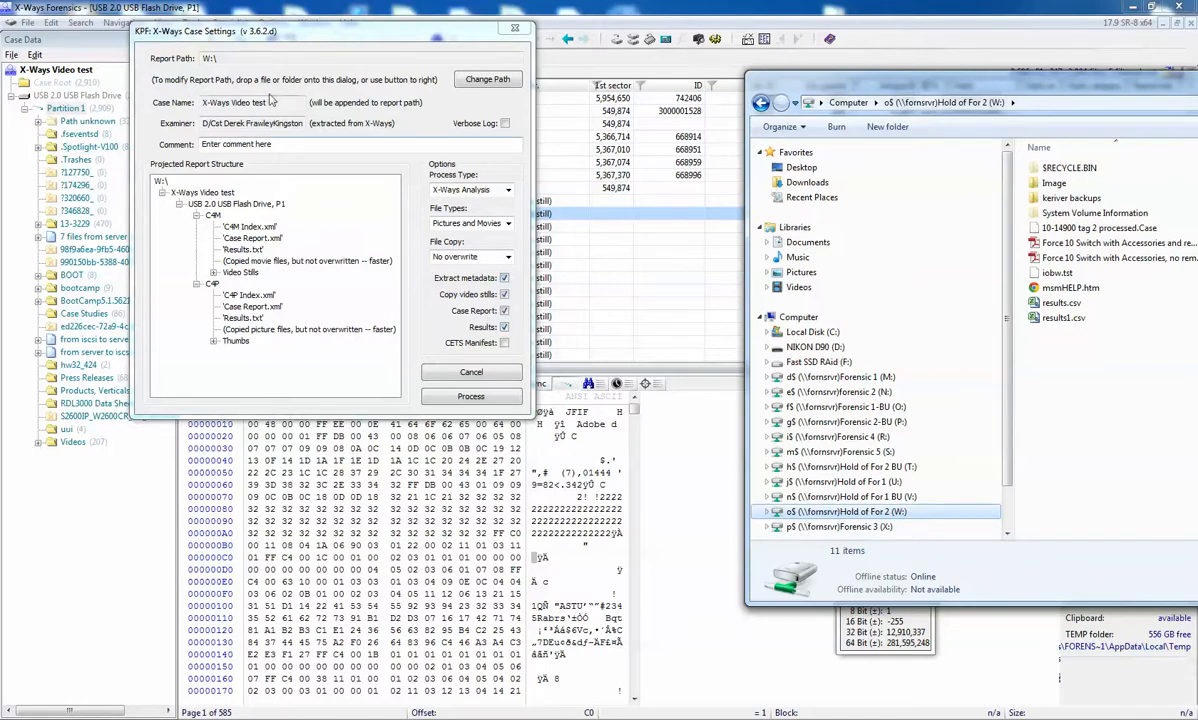
left_click(471, 397)
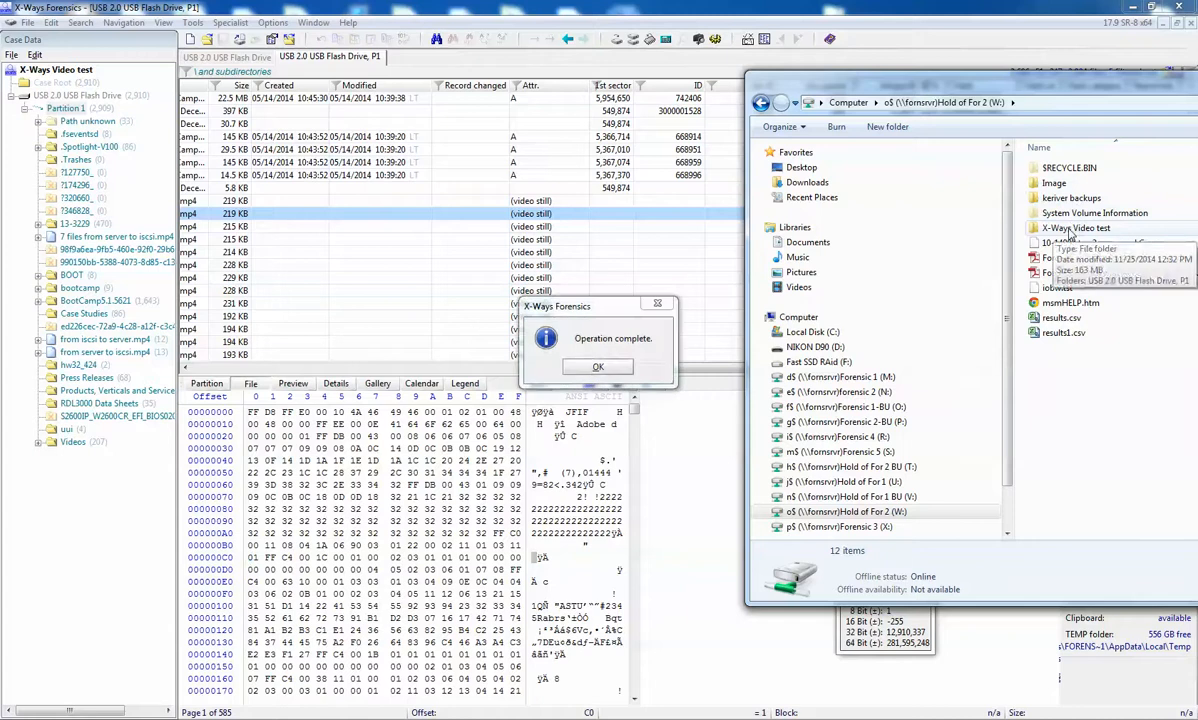
left_click(597, 367)
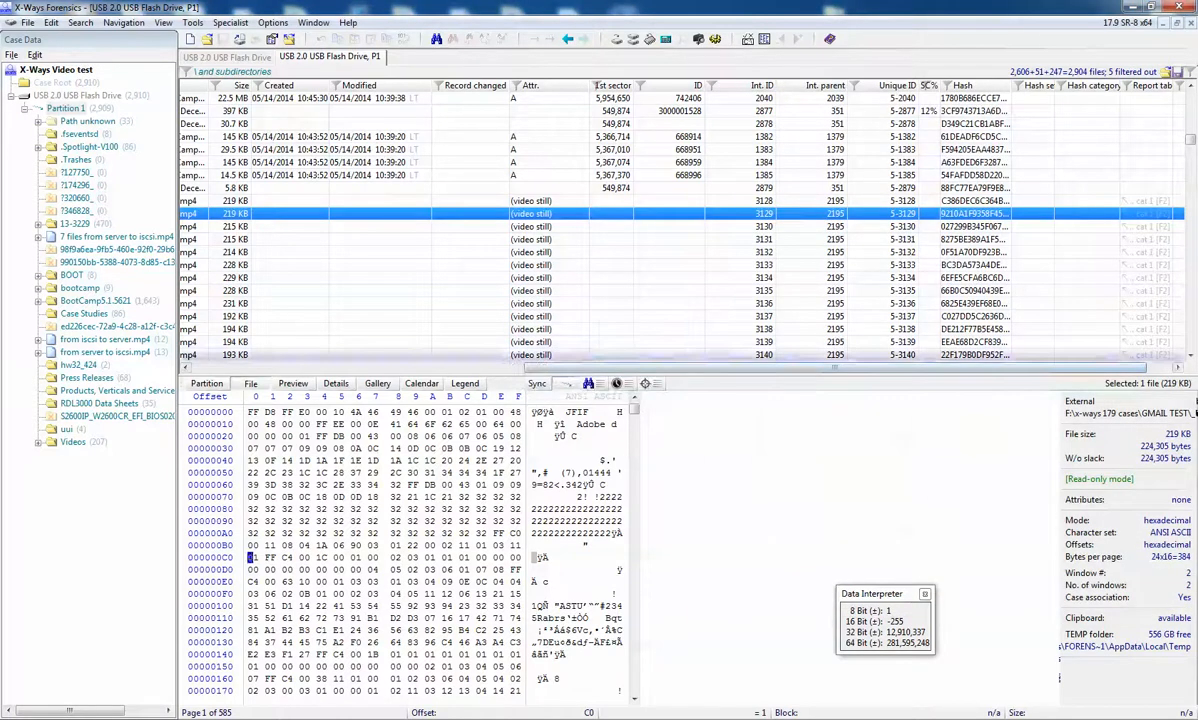
Step: Browse the exported X-Ways Video test folder to C4P under USB 2.0 USB Flash Drive, P1, and preview its Results.txt
double_click(1050, 229)
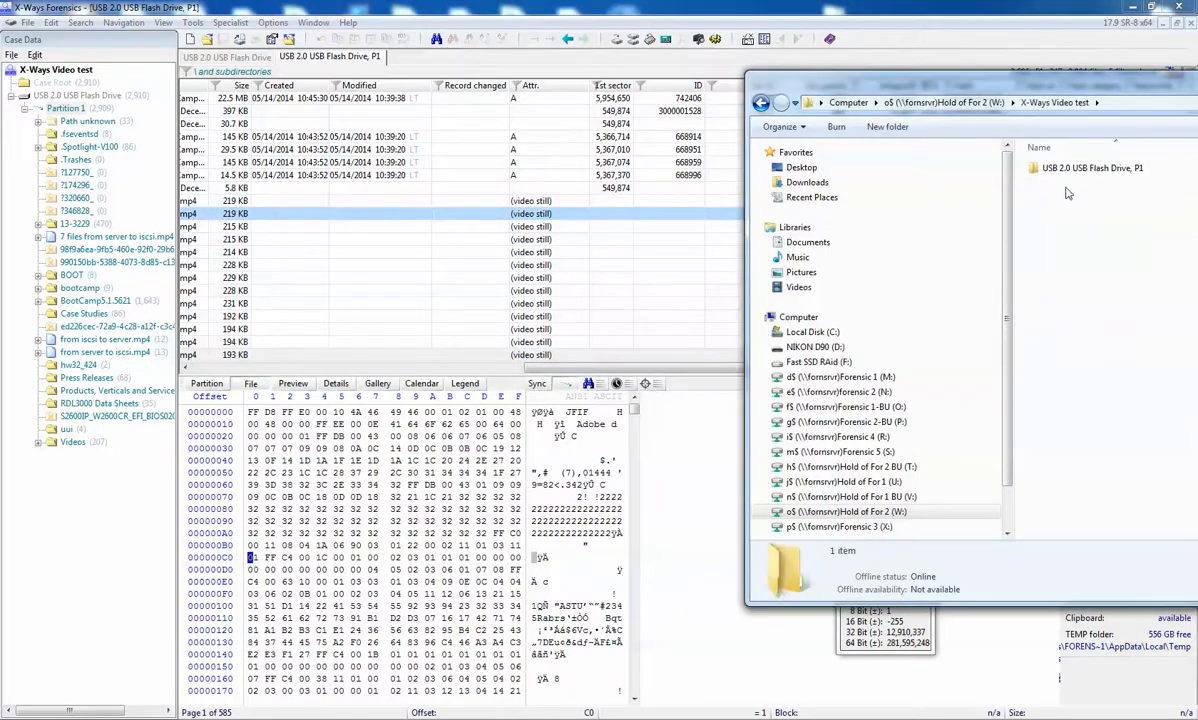
left_click_drag(1041, 90, 462, 105)
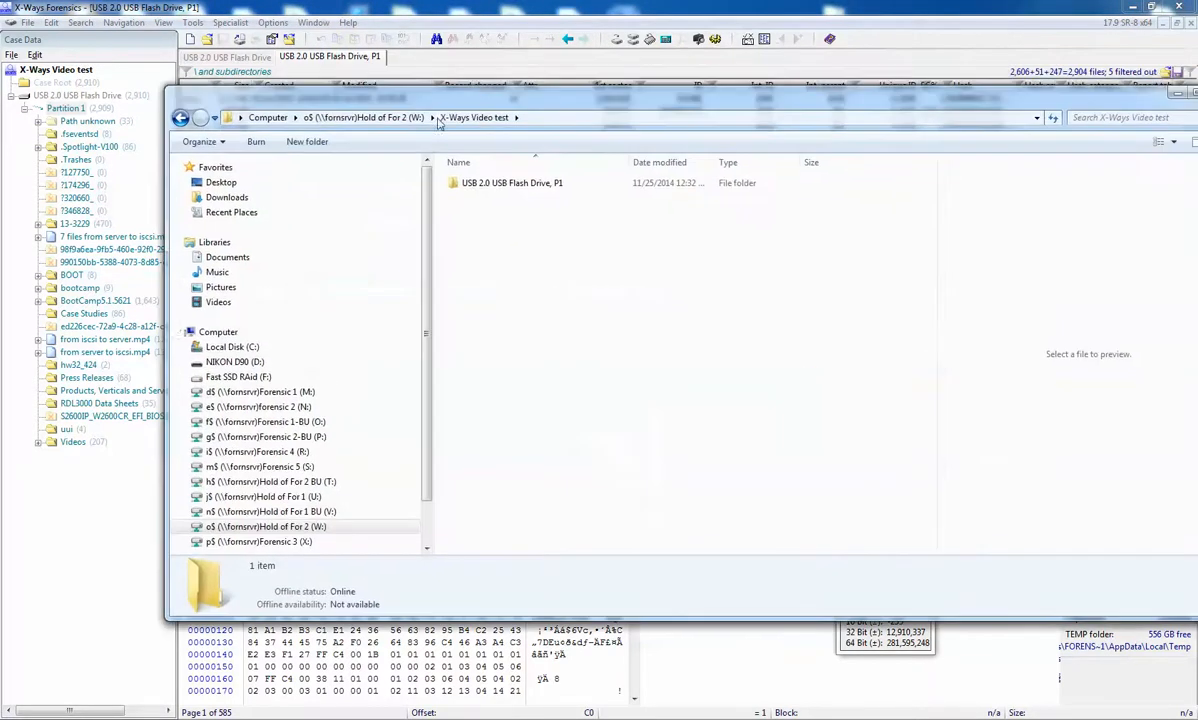
double_click(482, 188)
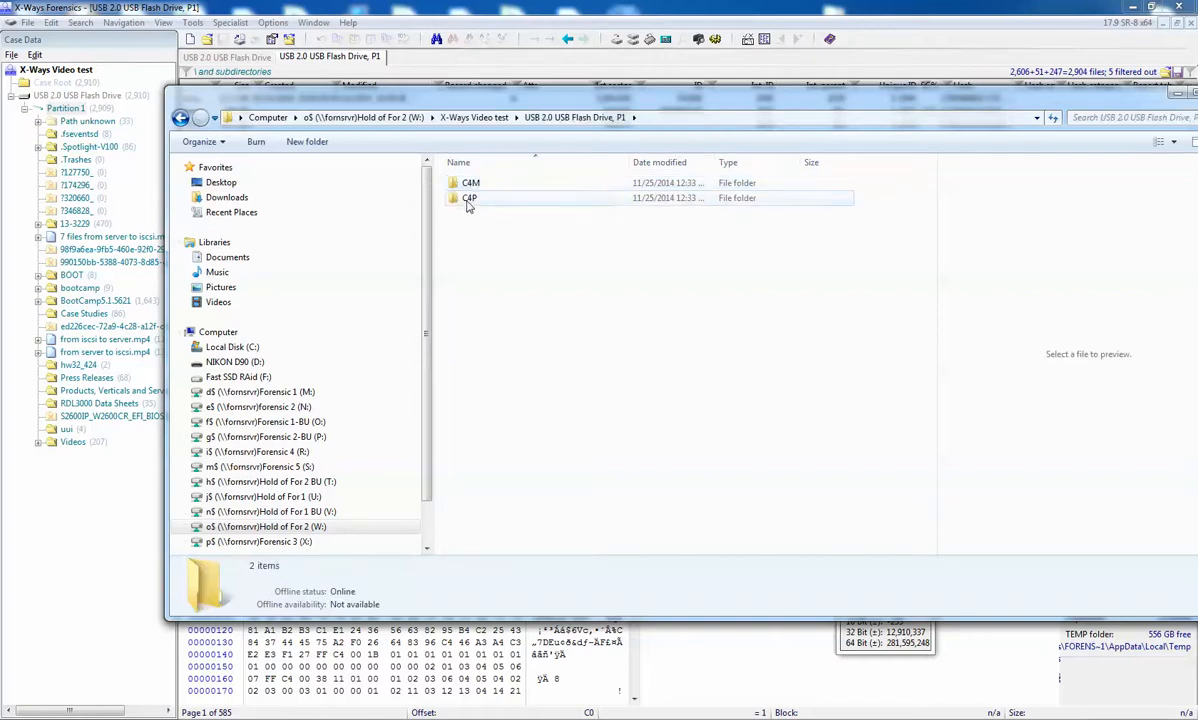
double_click(466, 199)
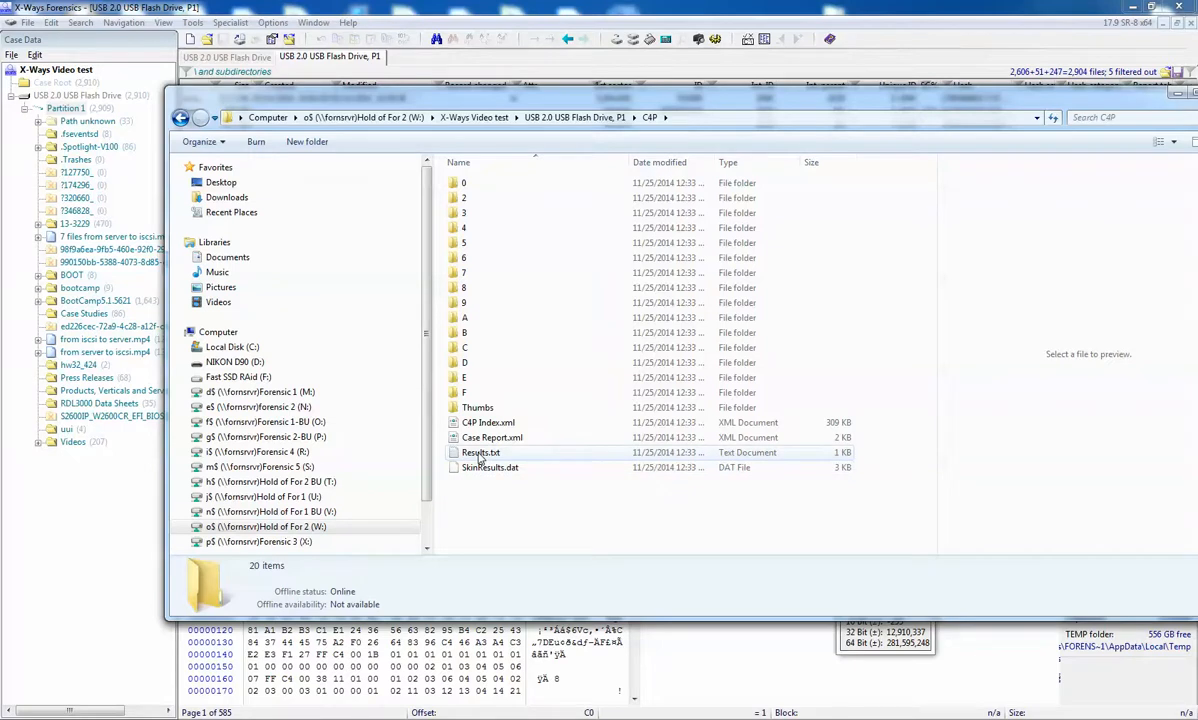
left_click(480, 454)
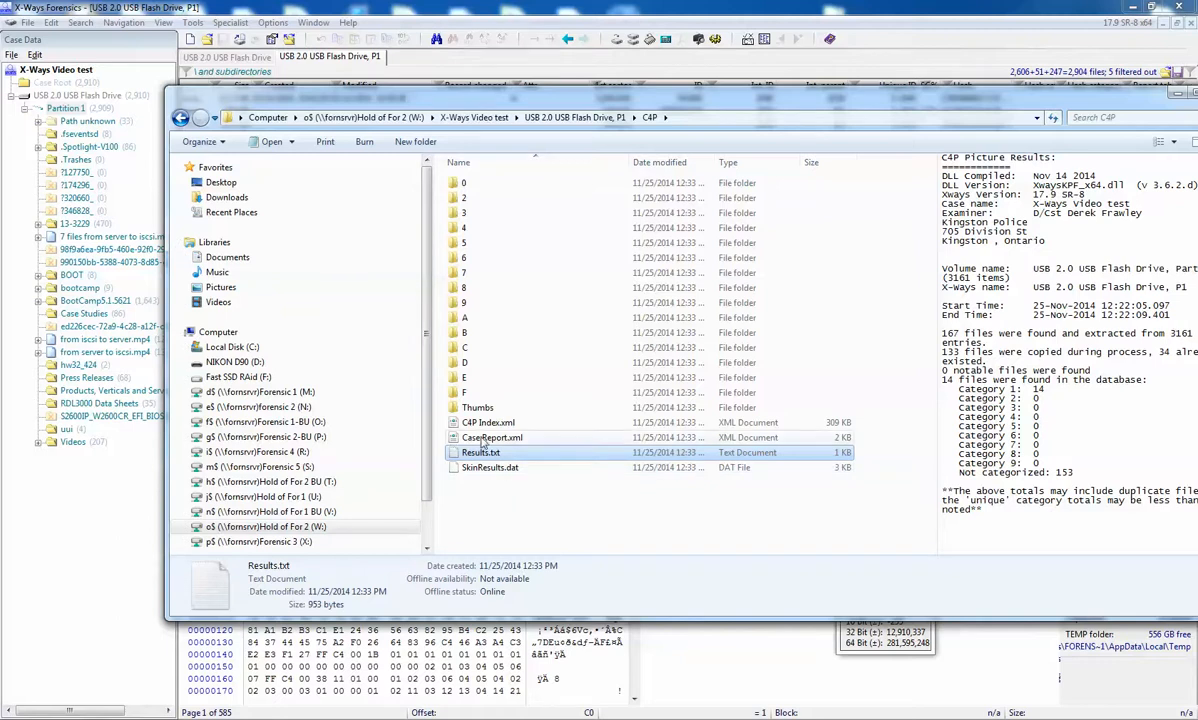
Step: Look inside the Thumbs folder of the C4P export and return to the C4P folder
left_click(470, 410)
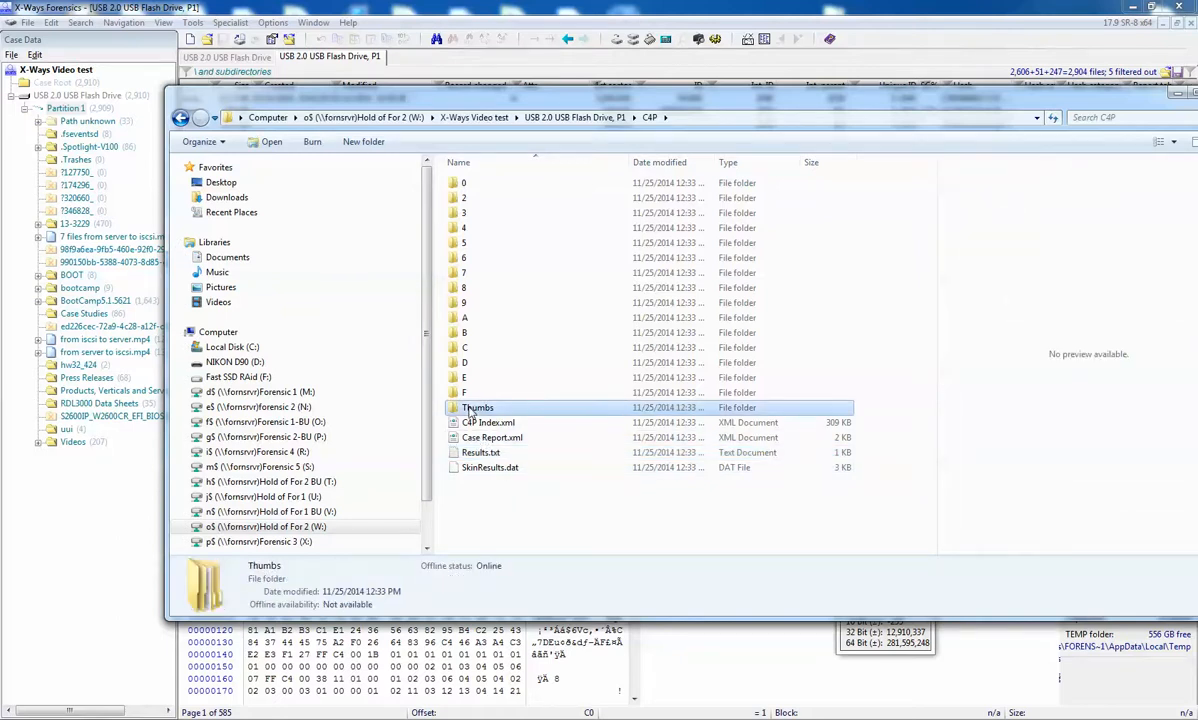
double_click(472, 408)
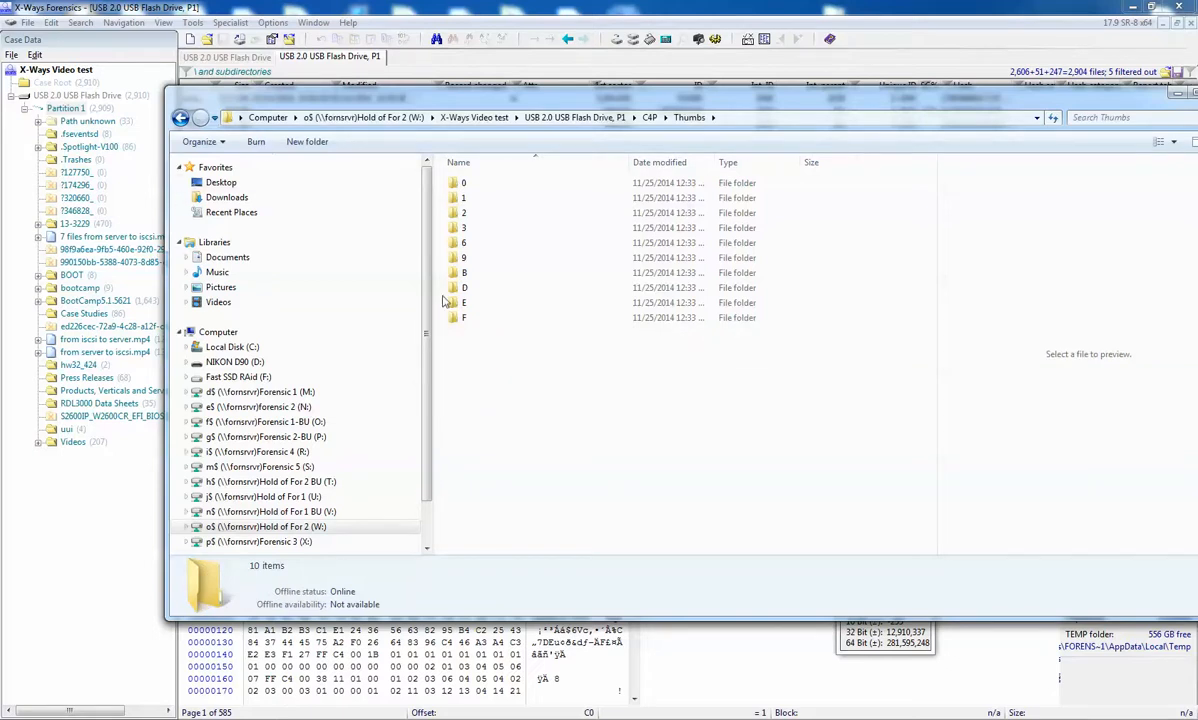
left_click(180, 117)
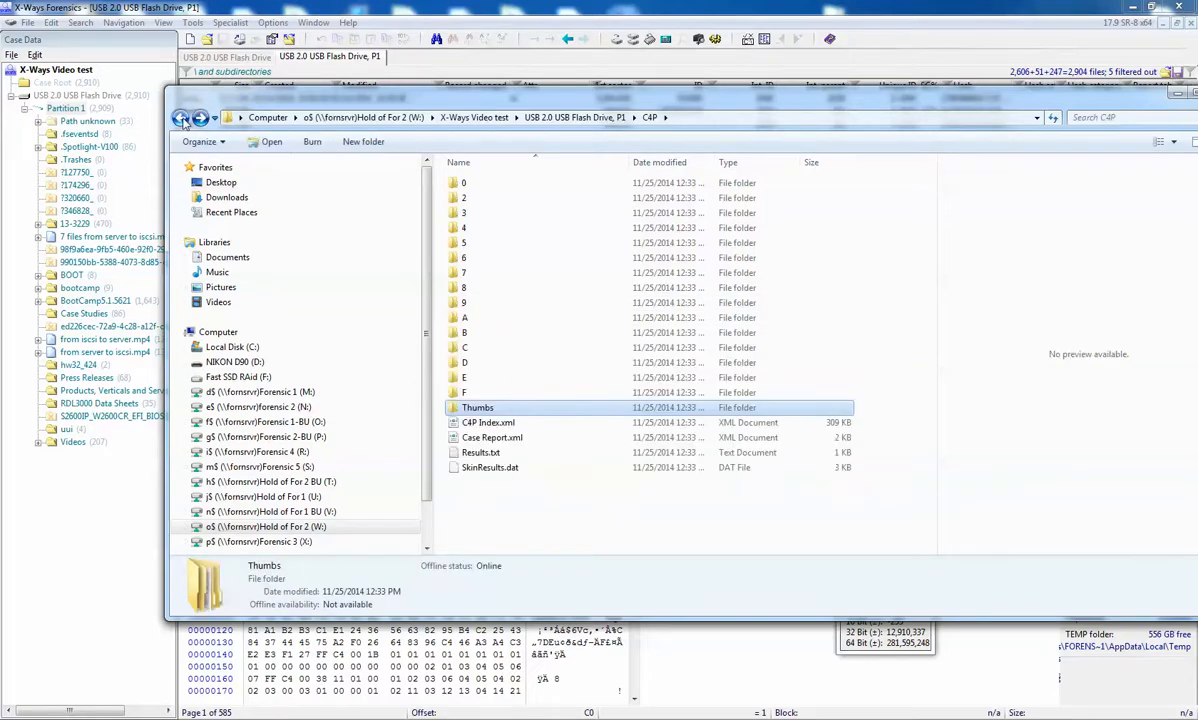
Step: Switch to the C4M export folder and preview its Results.txt
left_click(180, 117)
double_click(470, 183)
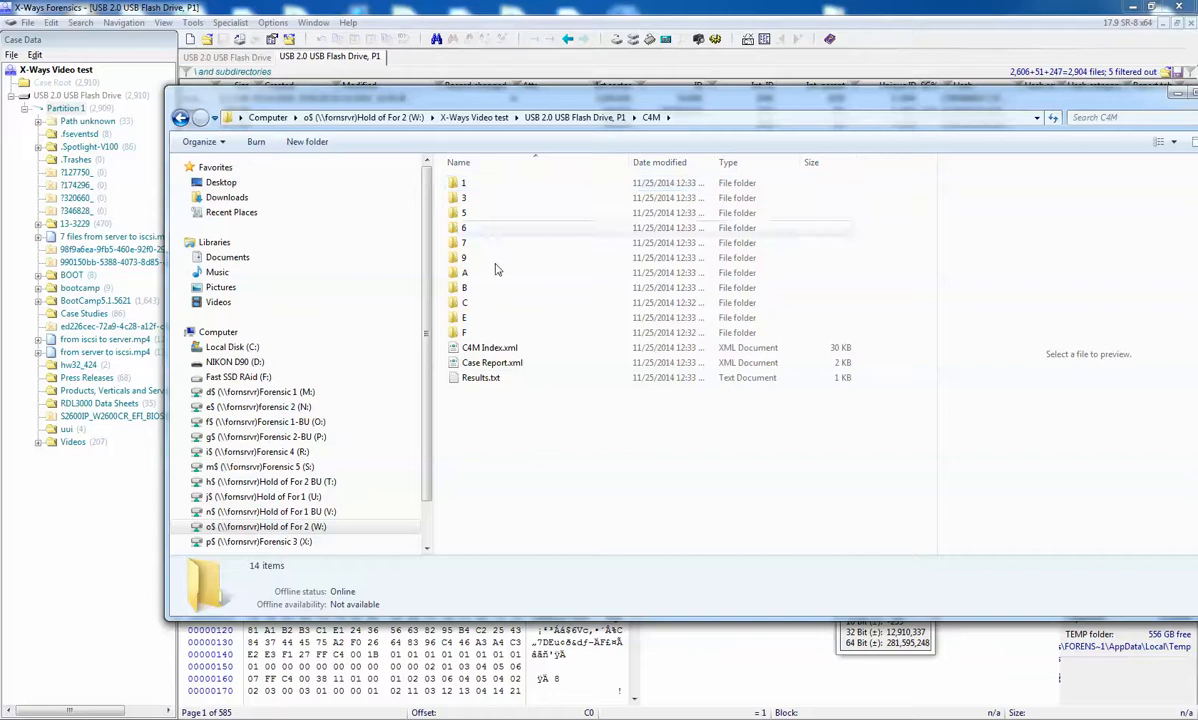
left_click(482, 378)
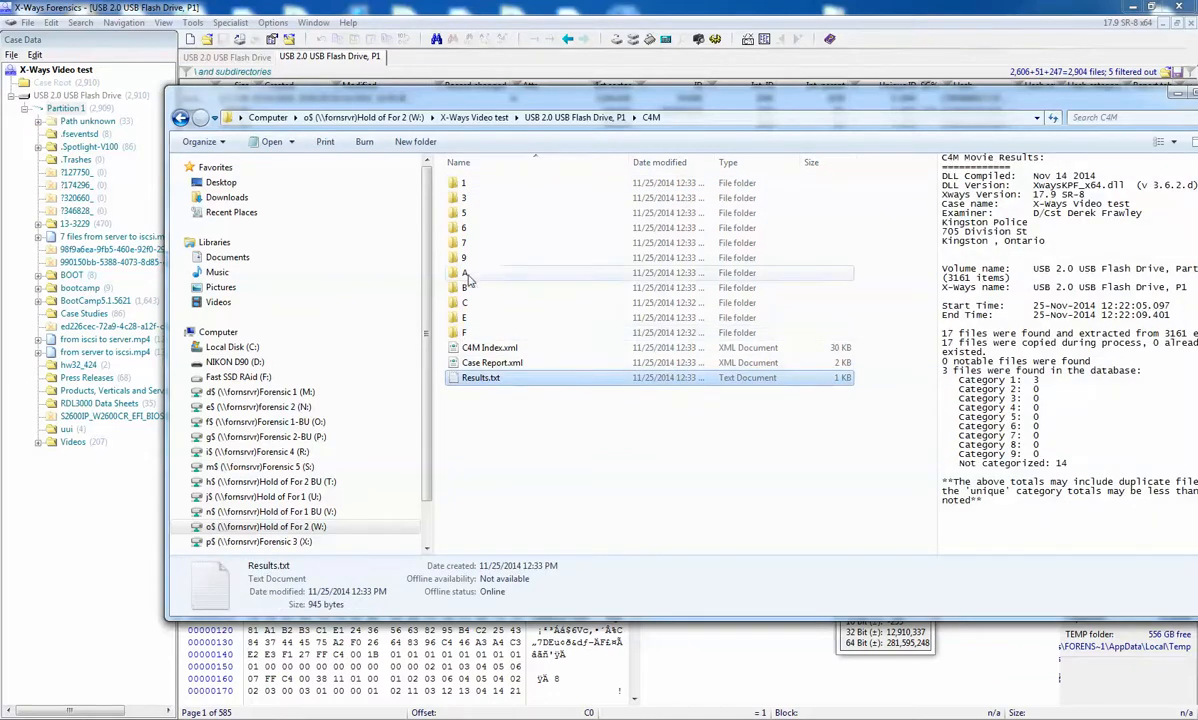
Step: Open the mp4-images folder of the exported movie stored in C4M subfolder 6\0
left_click(459, 230)
double_click(458, 230)
double_click(462, 183)
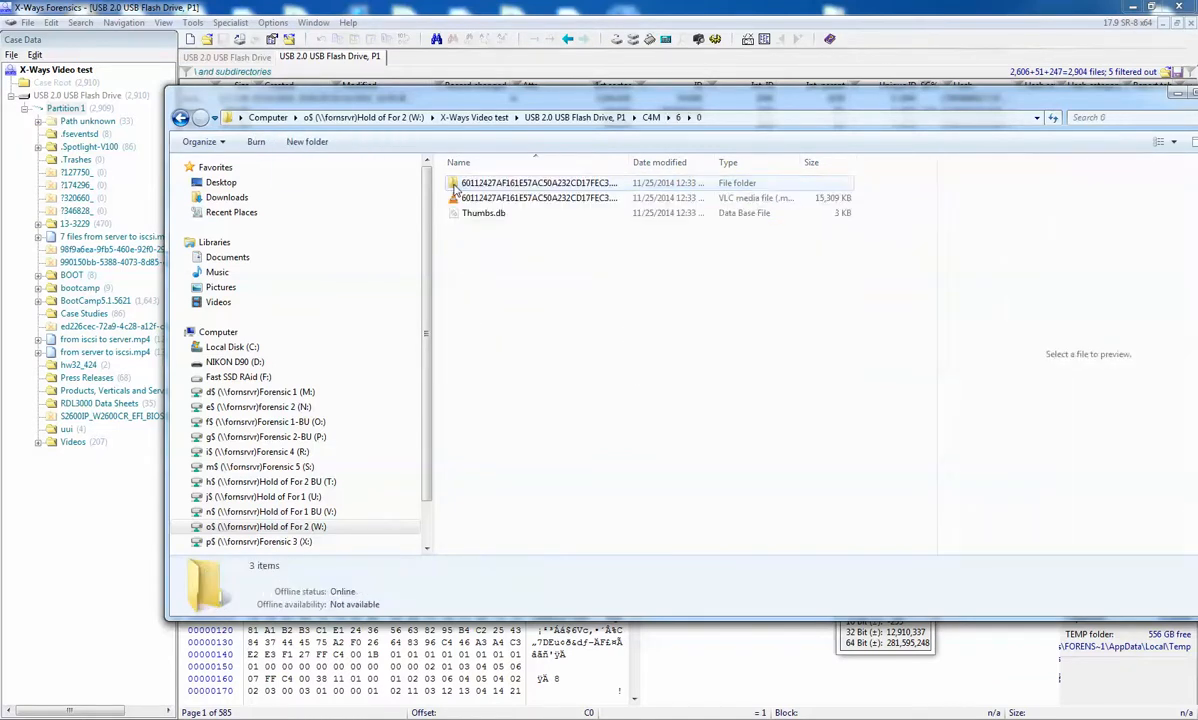
double_click(520, 184)
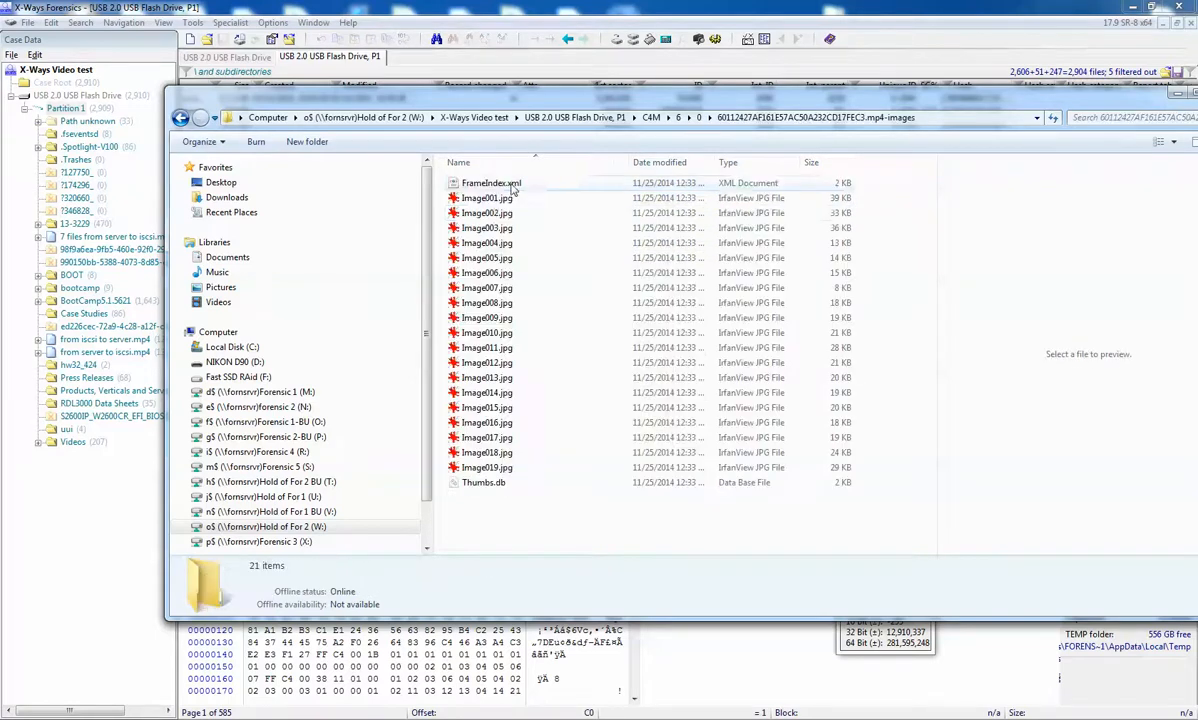
Step: Preview the extracted video stills up to Image014.jpg, then return to the X-Ways Video test folder
left_click(488, 201)
left_click(485, 230)
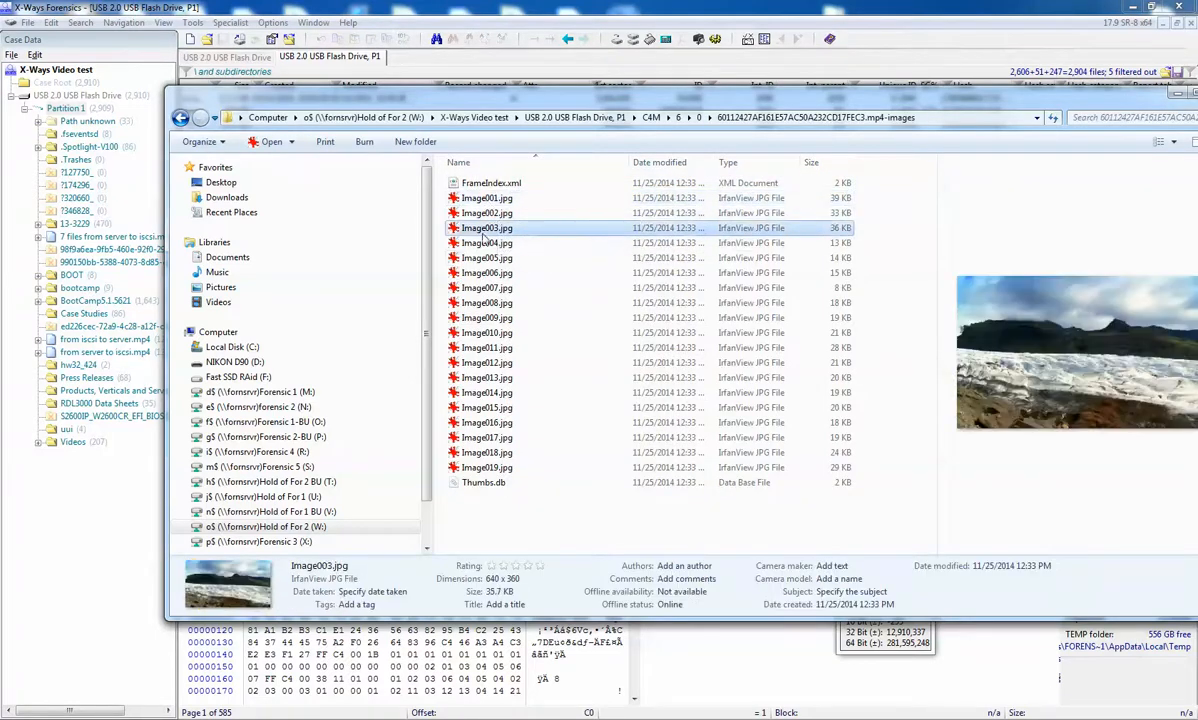
left_click(483, 261)
left_click(482, 276)
key("Down")
key("Down")
key("Down")
key("Down")
key("Down")
key("Down")
key("Down")
key("Down")
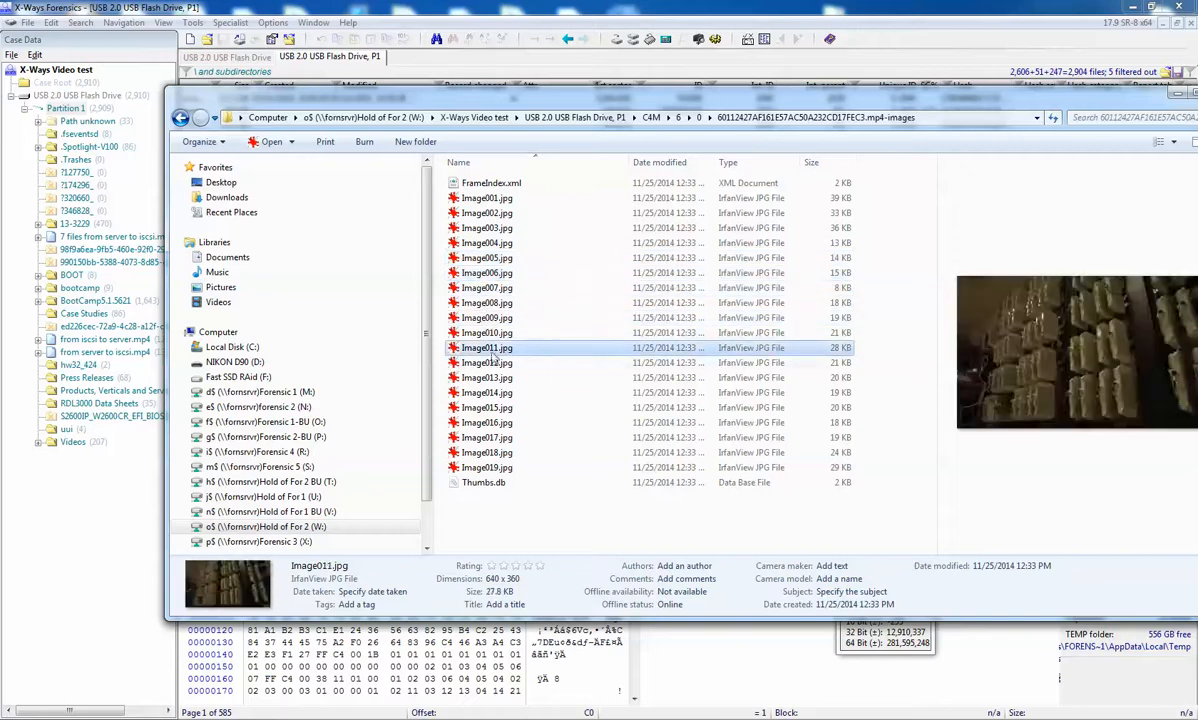
left_click(562, 117)
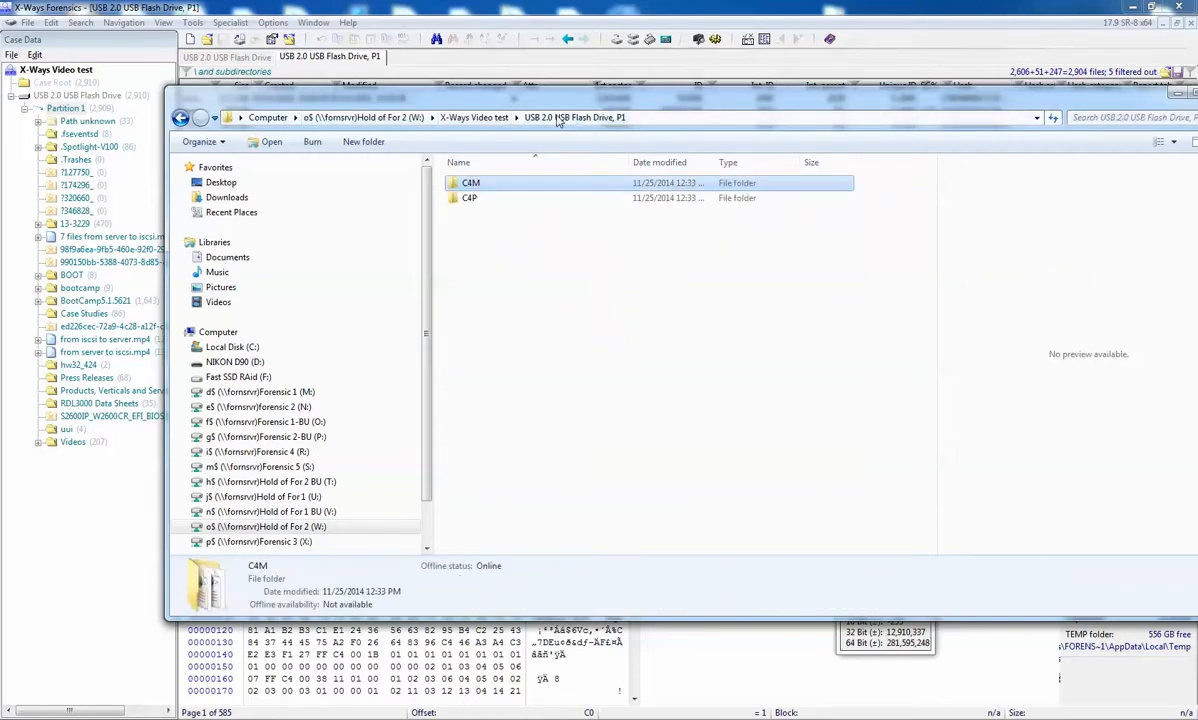
left_click(472, 117)
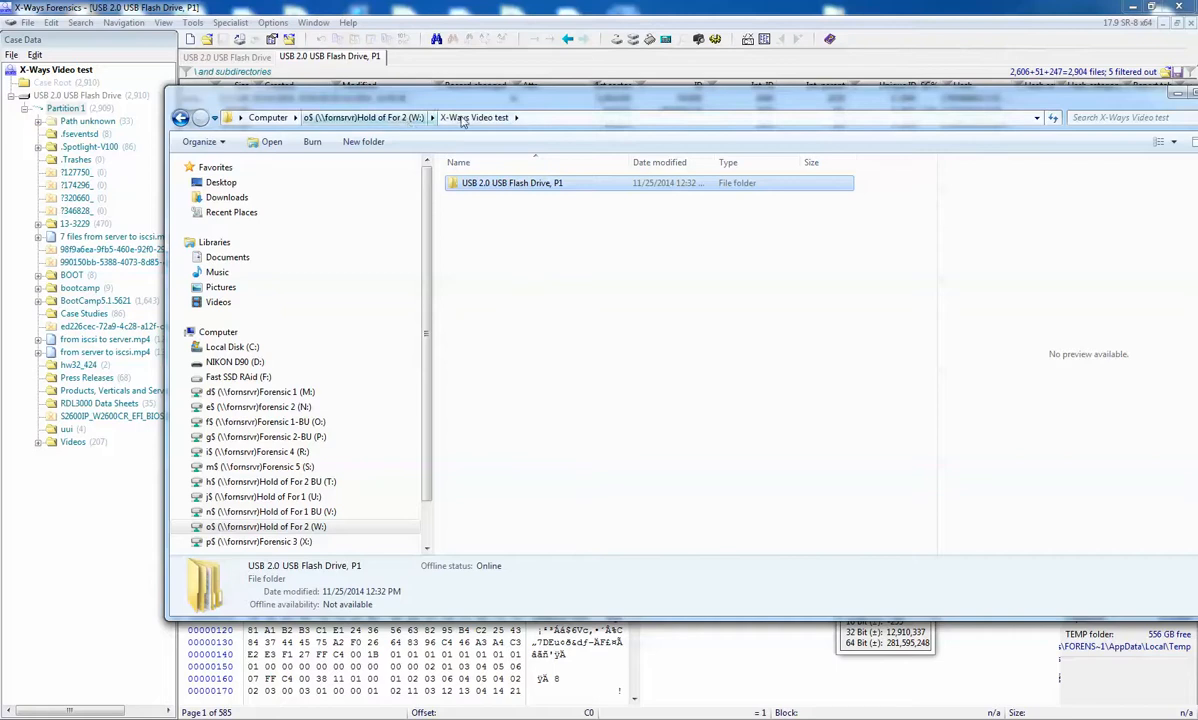